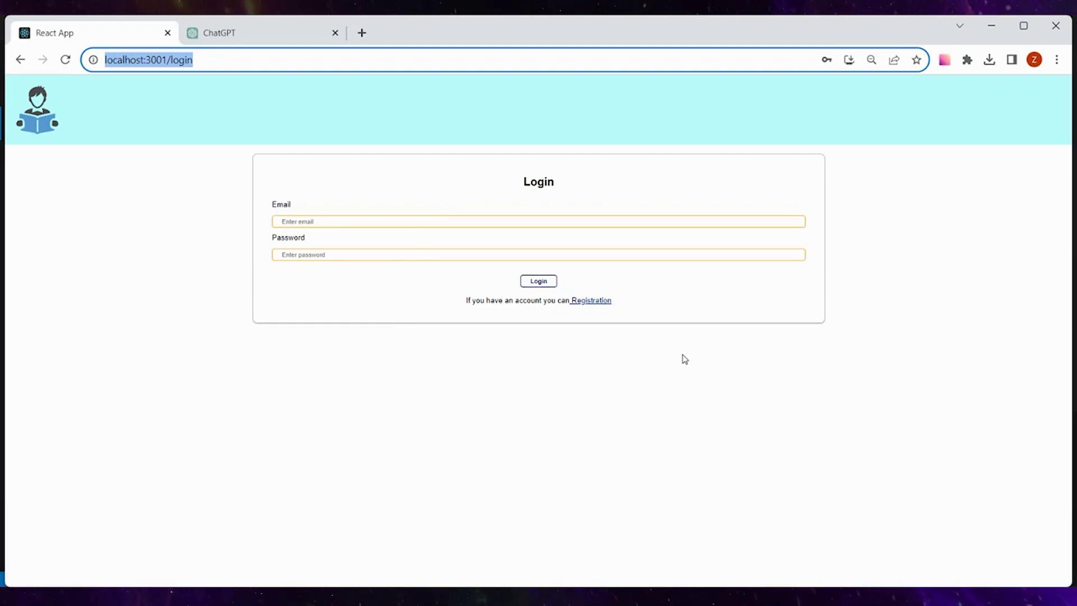
Load the React app login page at localhost:3001/login with saved credentials suggested.
left_click(318, 222)
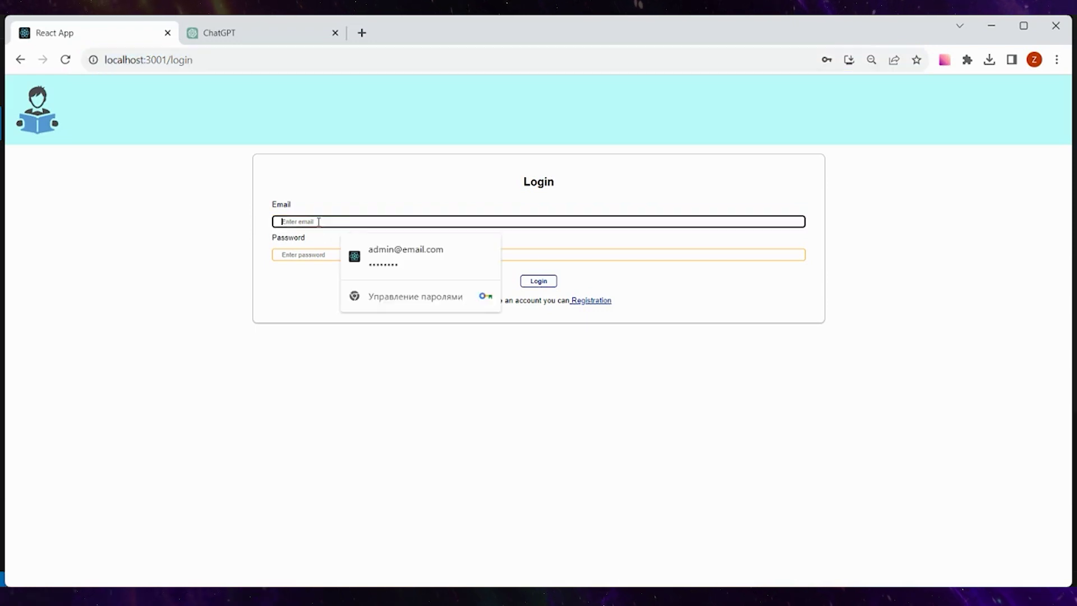
Log in as Admin with the saved credentials and preview the Add new course form.
left_click(378, 255)
left_click(529, 281)
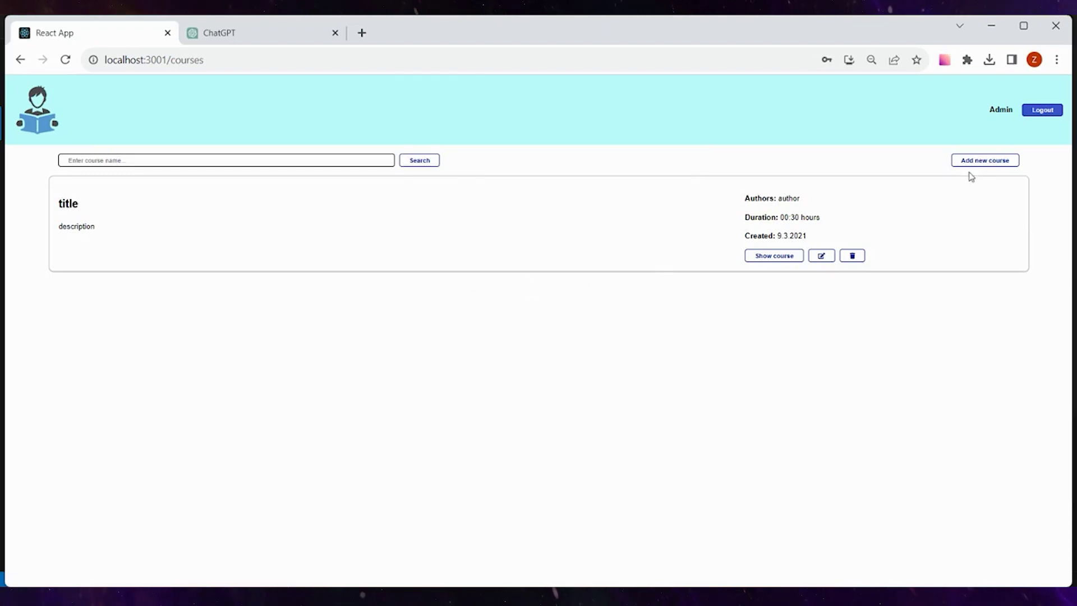
left_click(969, 163)
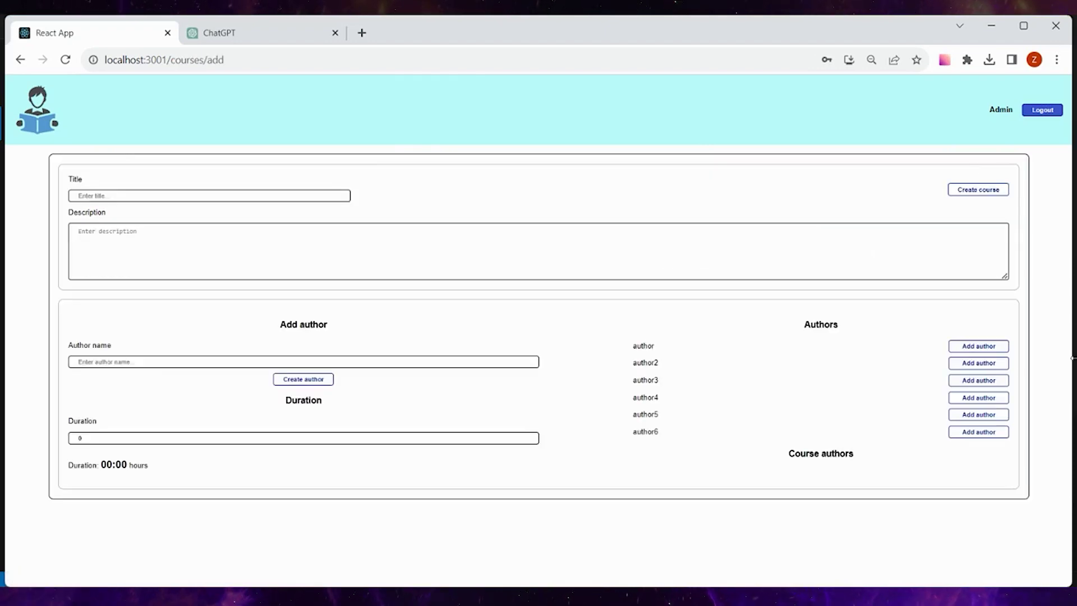
left_click(21, 60)
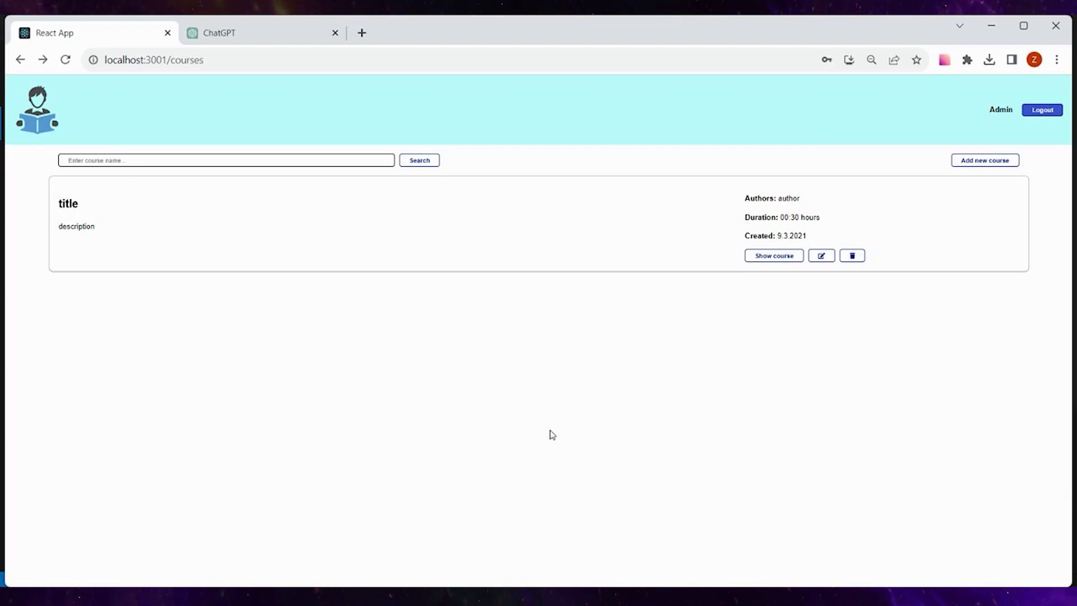
View the title course's details page, return to the course list, and bring up spec.cy.js.
left_click(768, 259)
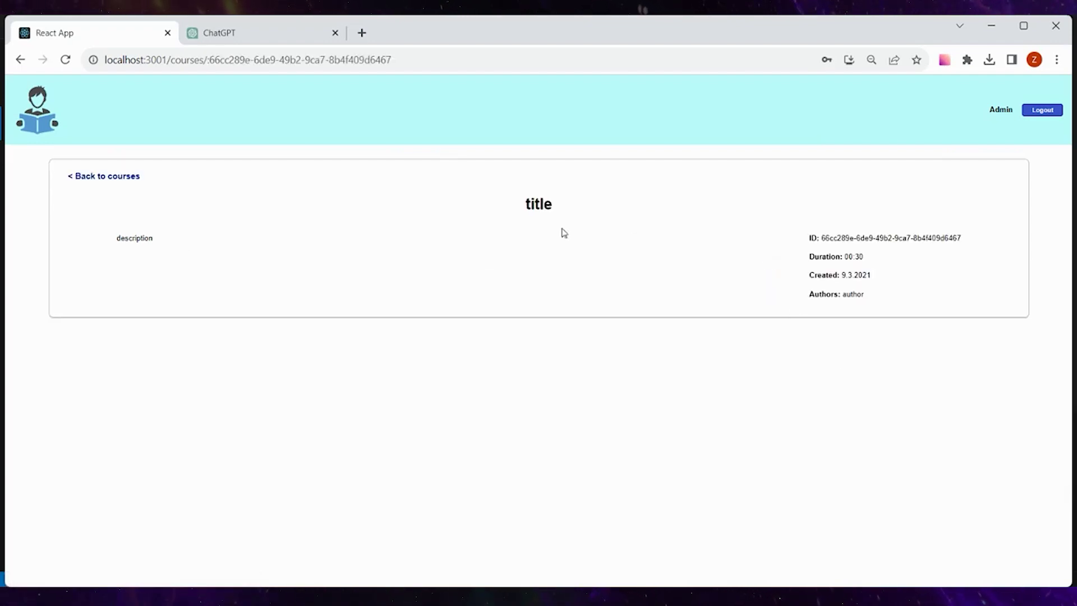
left_click(95, 179)
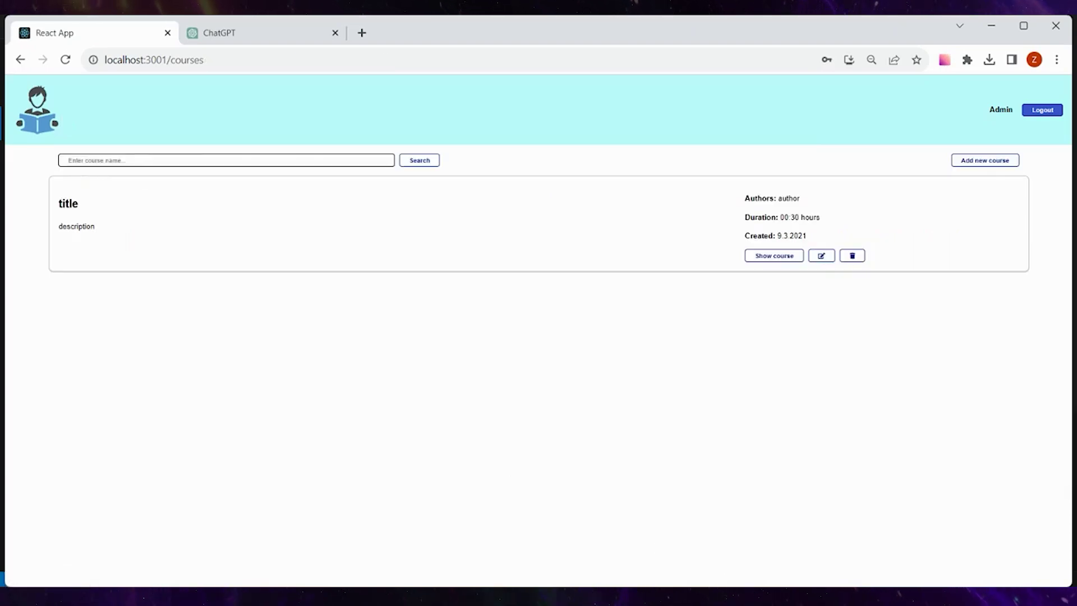
left_click(781, 537)
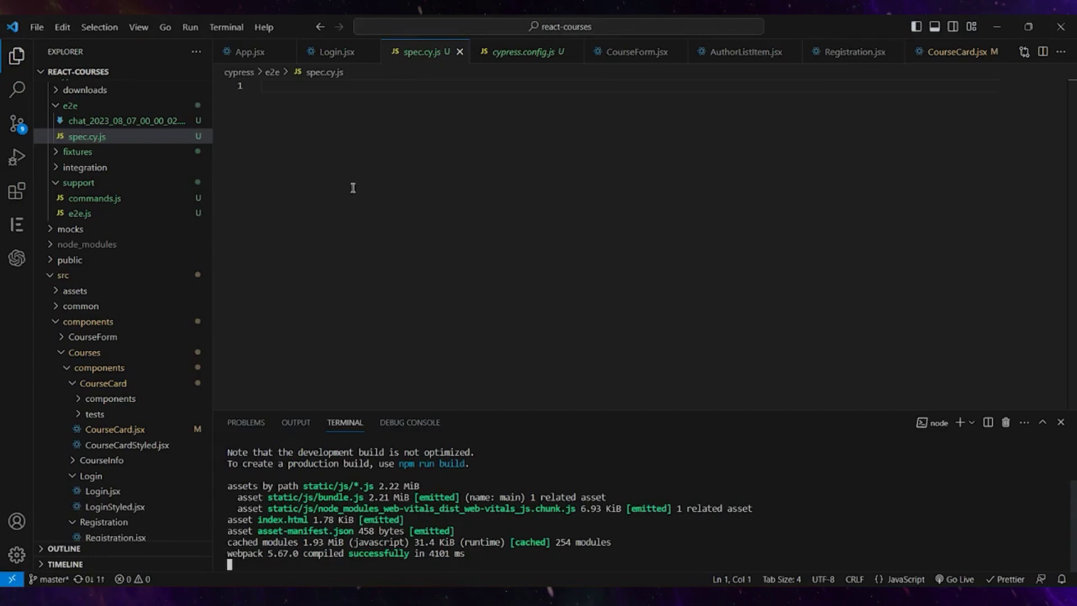
scroll(51, 334, "down", 7)
scroll(76, 333, "down", 3)
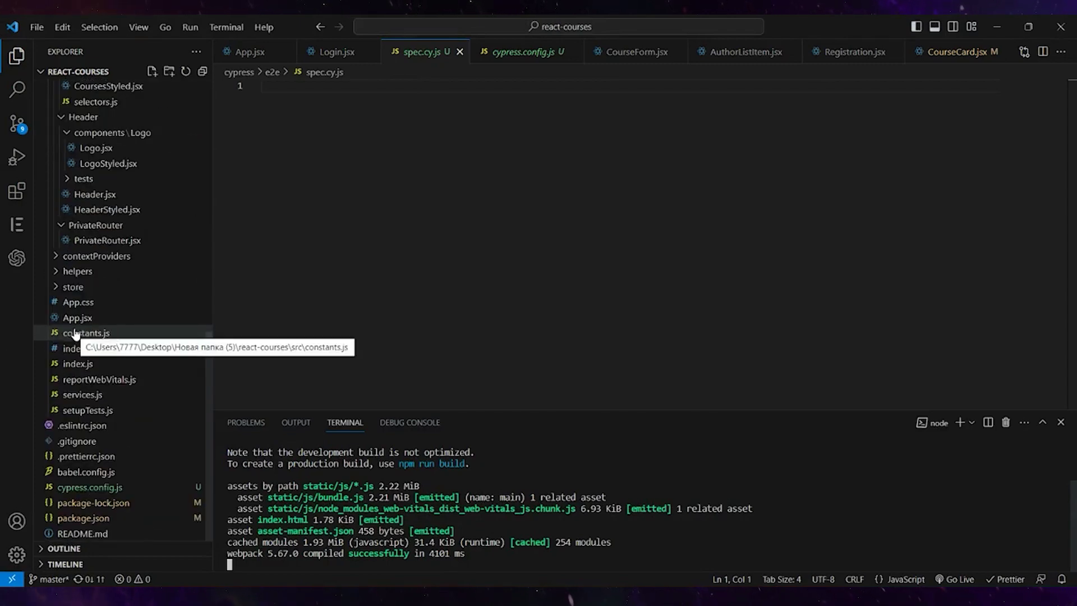
left_click(70, 488)
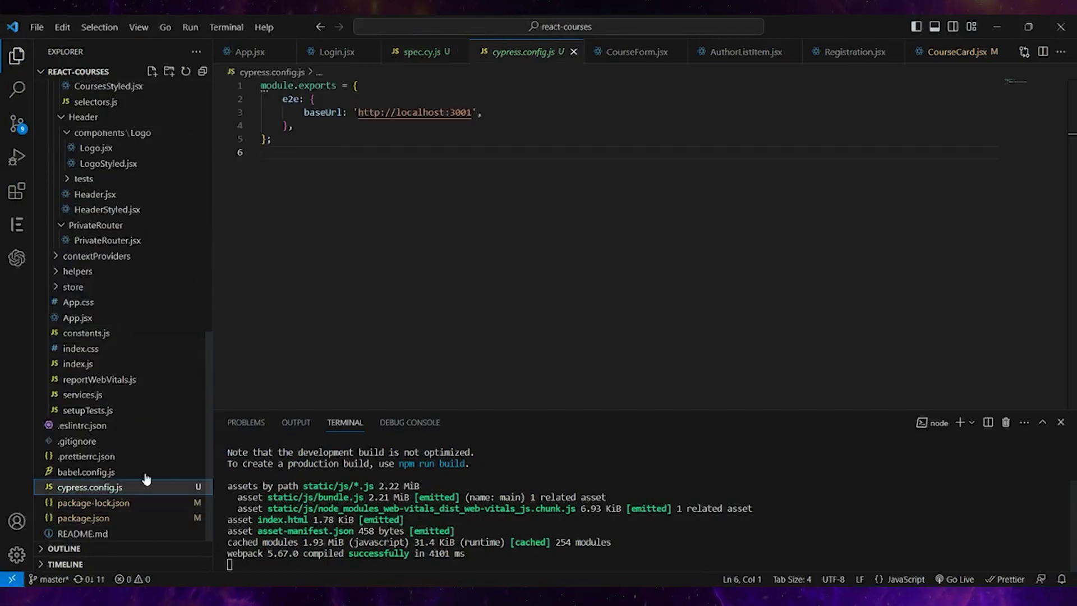
scroll(98, 371, "up", 10)
scroll(102, 354, "up", 2)
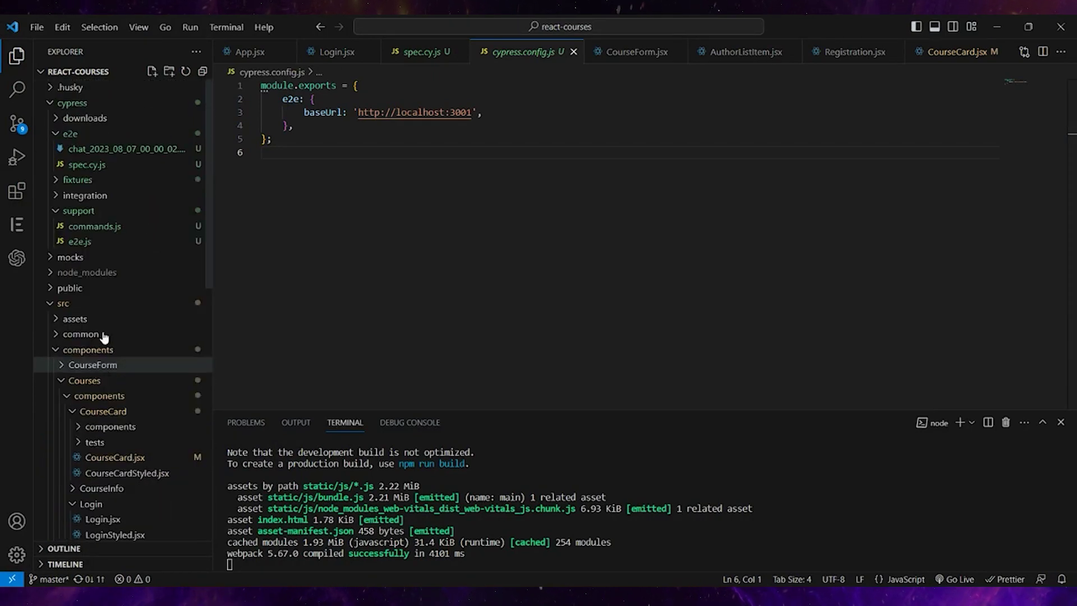
left_click(93, 166)
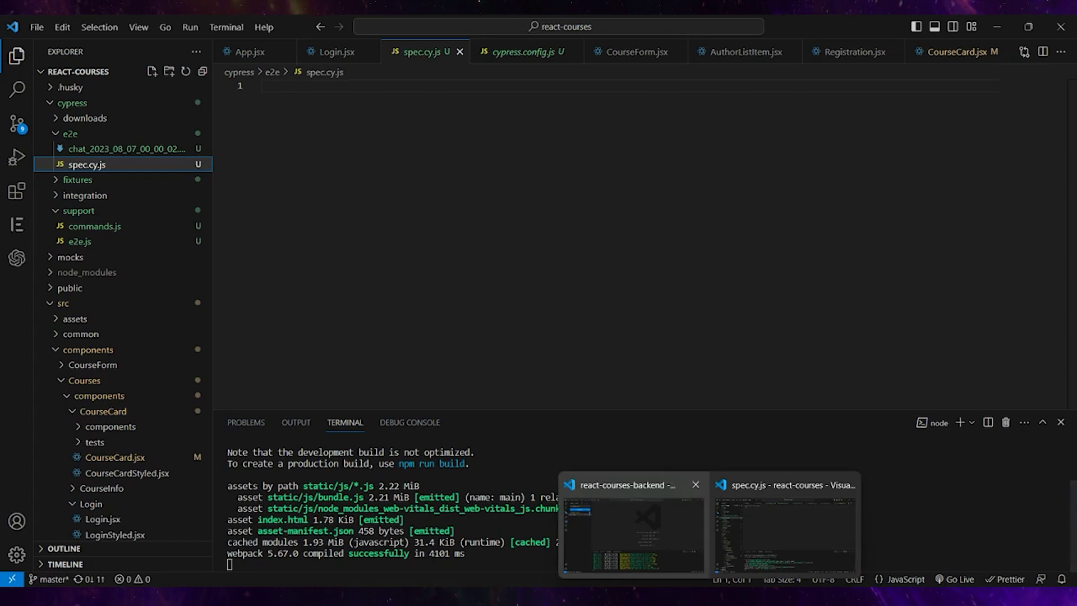
left_click(626, 530)
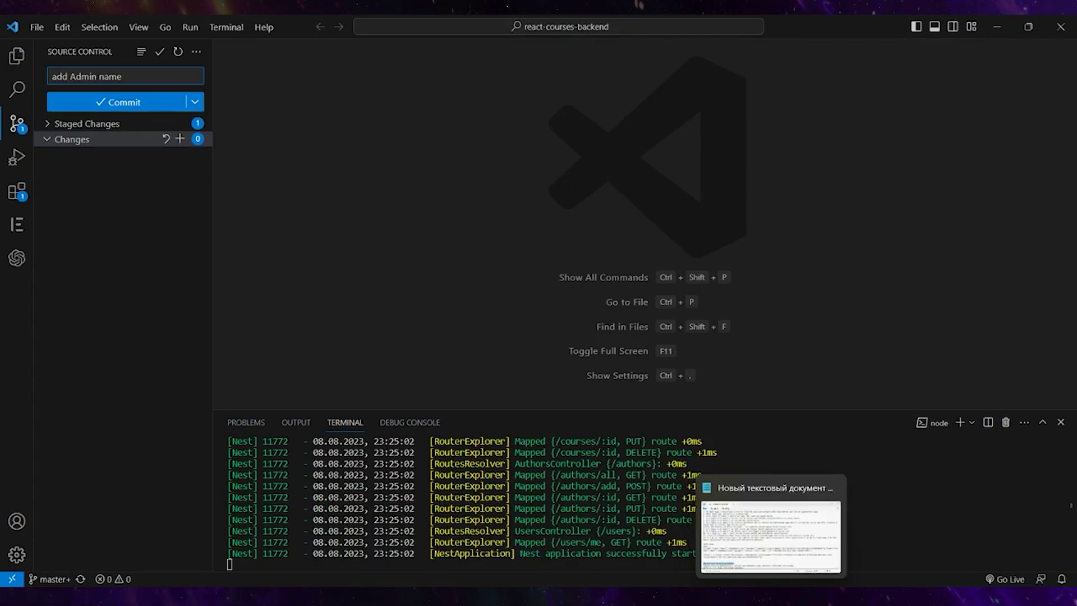
Select the Cypress test requirements in Notepad from the first line, then return to Chrome.
left_click(771, 536)
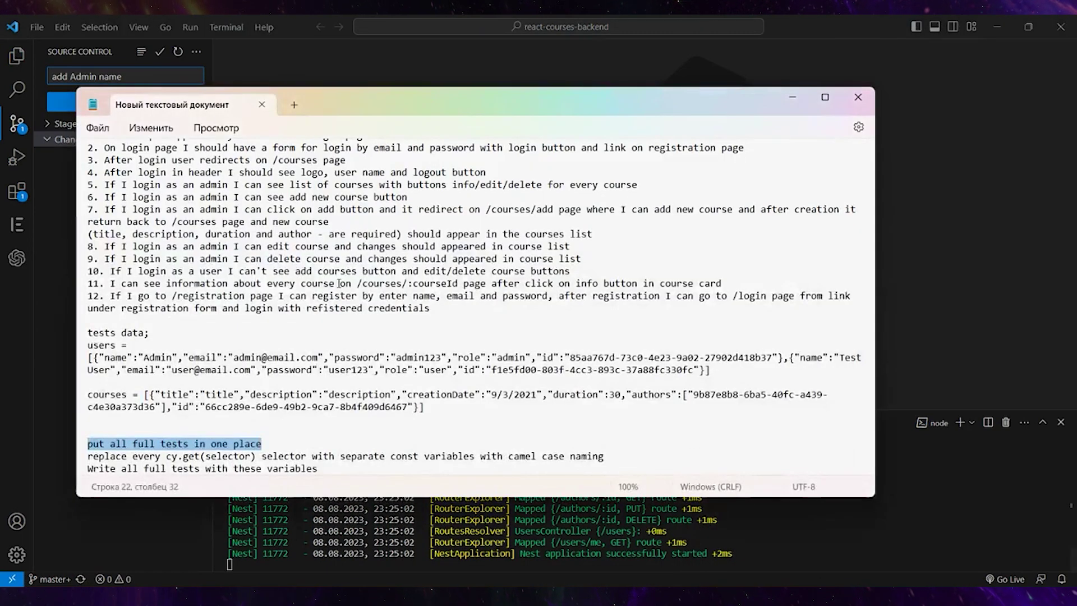
left_click(318, 271)
scroll(317, 271, "up", 1)
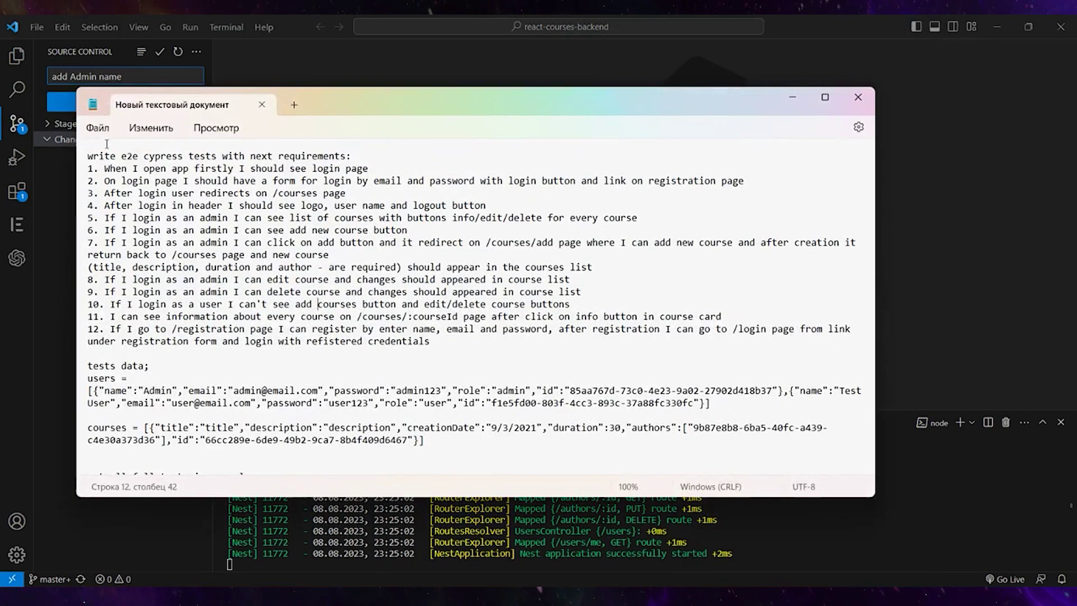
mouse_move(87, 157)
left_mouse_down()
mouse_move(155, 263)
mouse_move(174, 336)
left_mouse_up()
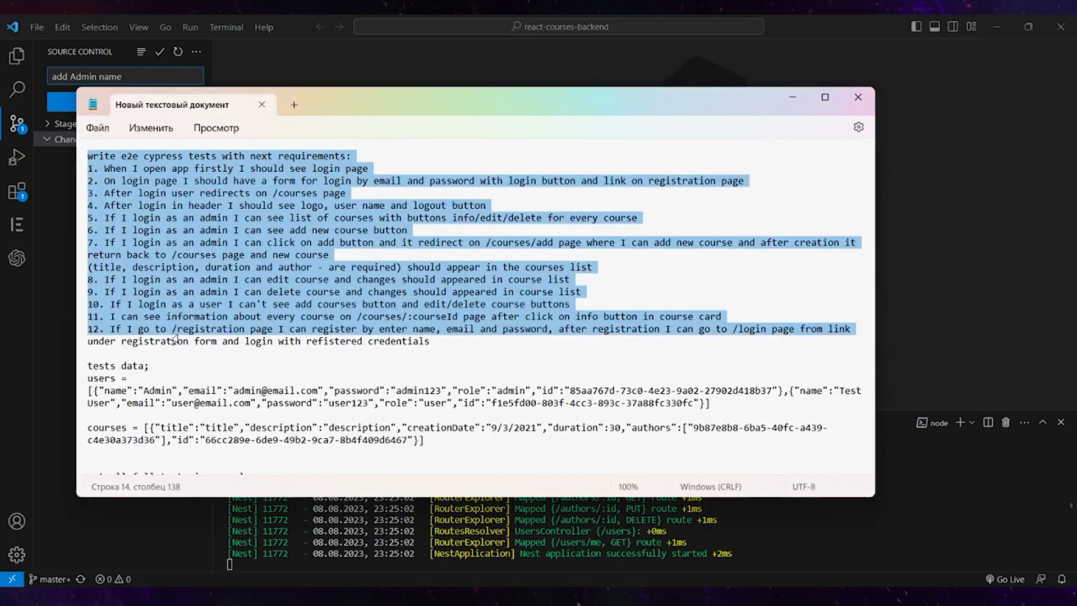
scroll(380, 387, "down", 1)
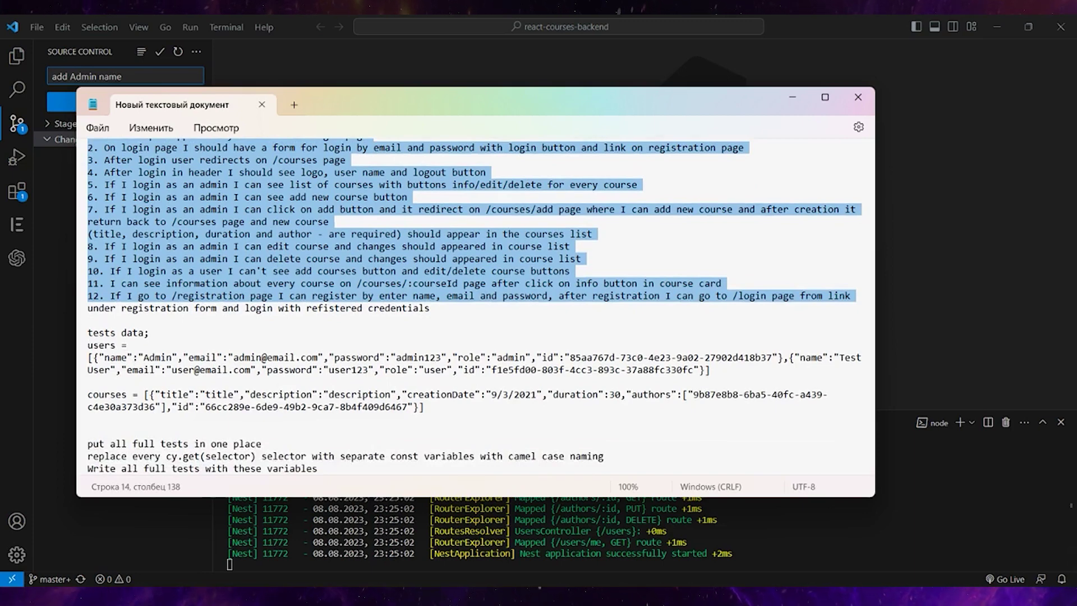
left_click(572, 548)
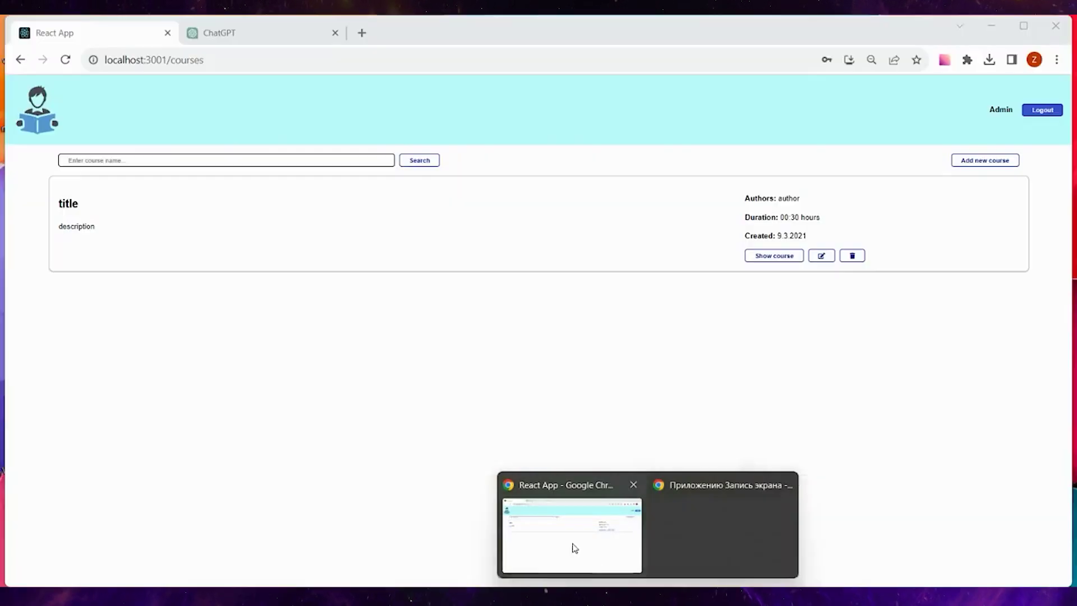
Show the GPT-4 chat with ten attached .jsx component files and the history sidebar hidden.
left_click(215, 31)
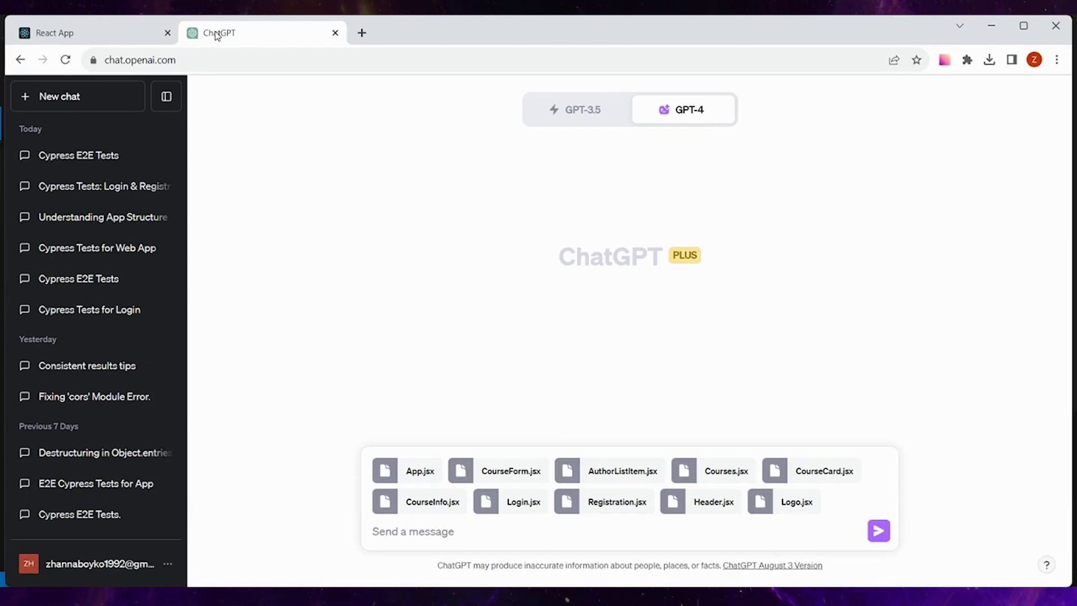
left_click(166, 97)
mouse_move(591, 109)
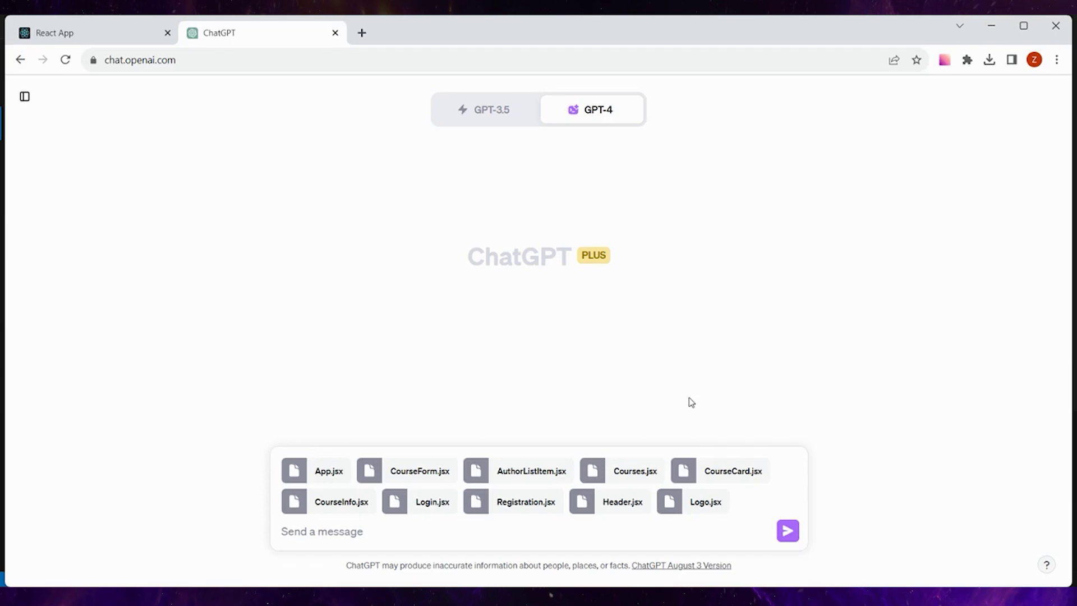
mouse_move(768, 594)
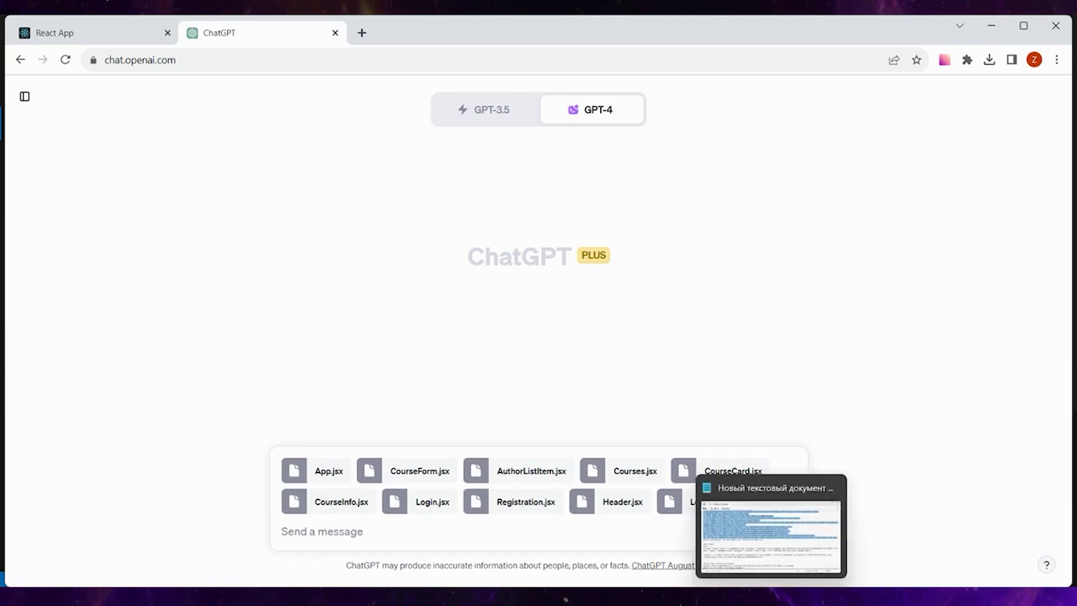
key("alt+Tab")
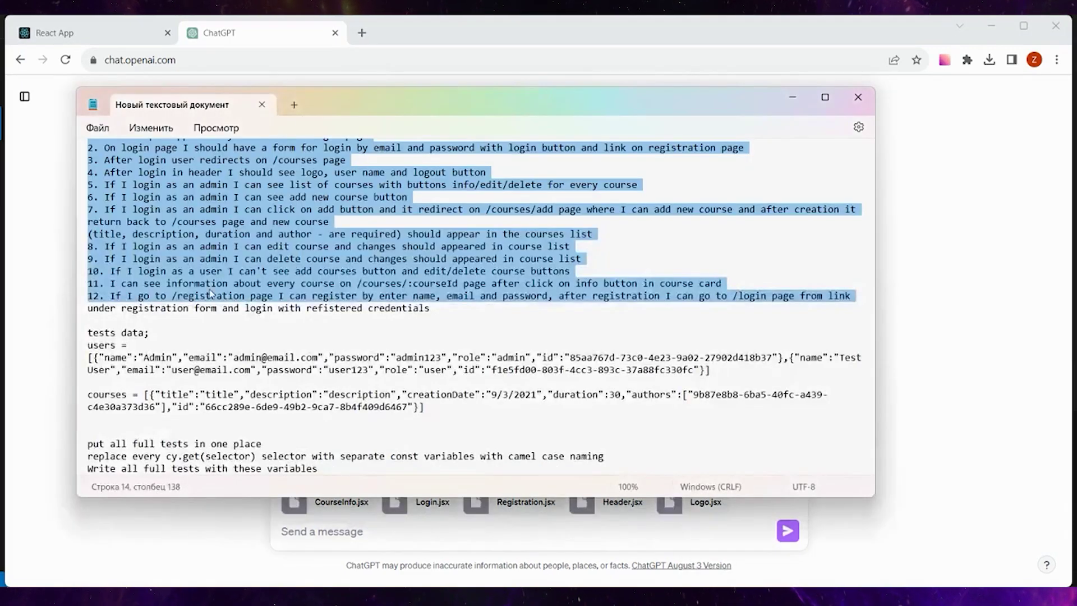
Select the requirements plus the users and courses test data in Notepad, then return to ChatGPT.
left_click(211, 289)
scroll(210, 290, "up", 1)
left_click_drag(87, 156, 433, 439)
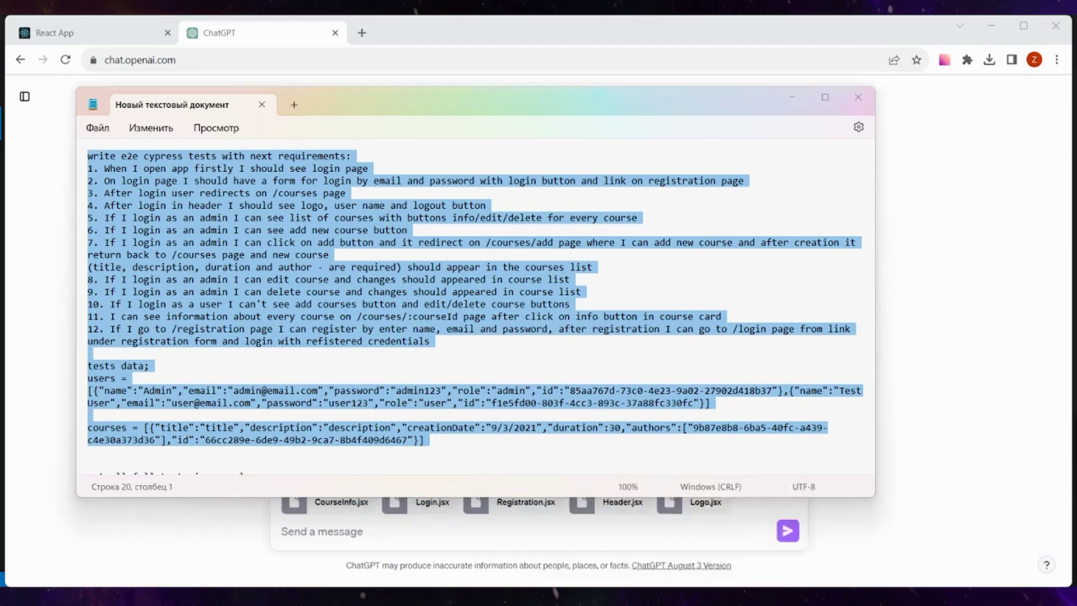
left_click(572, 536)
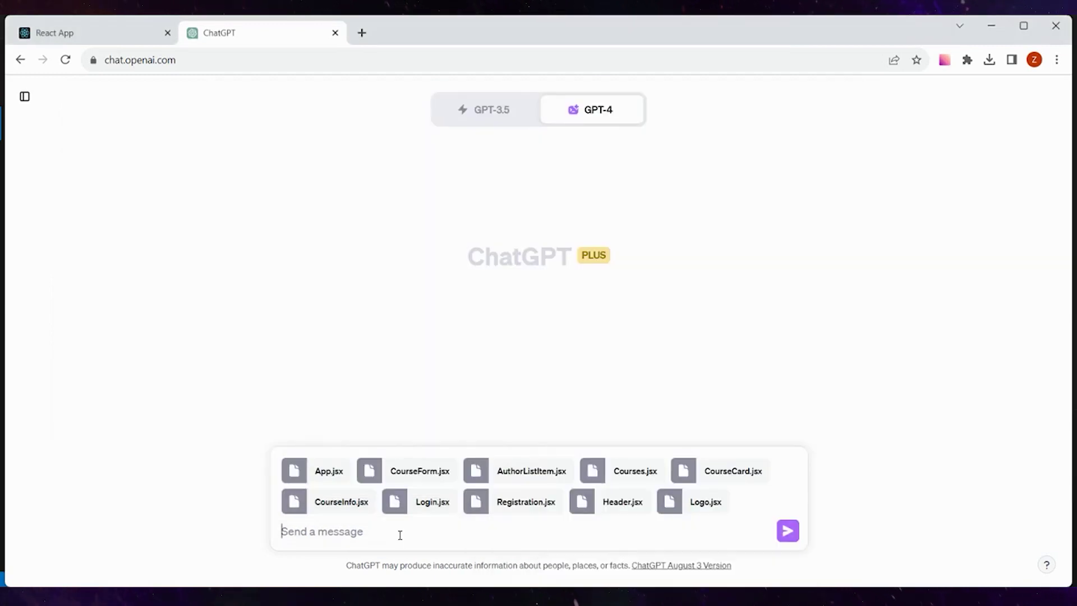
Paste the requirements and test data into the GPT-4 message and send it with the .jsx files.
key("ctrl+v")
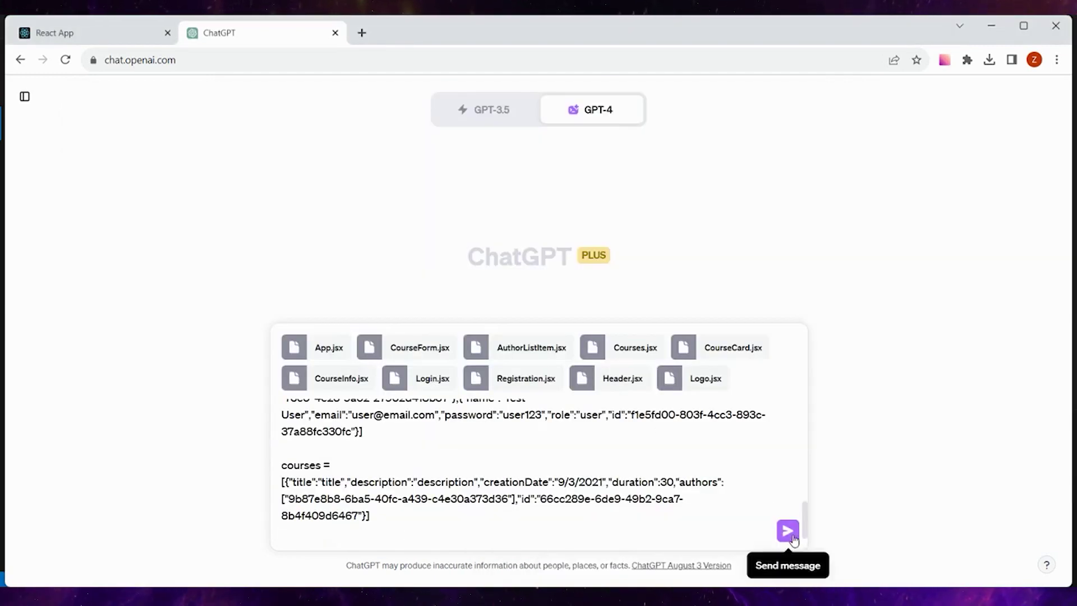
left_click(796, 538)
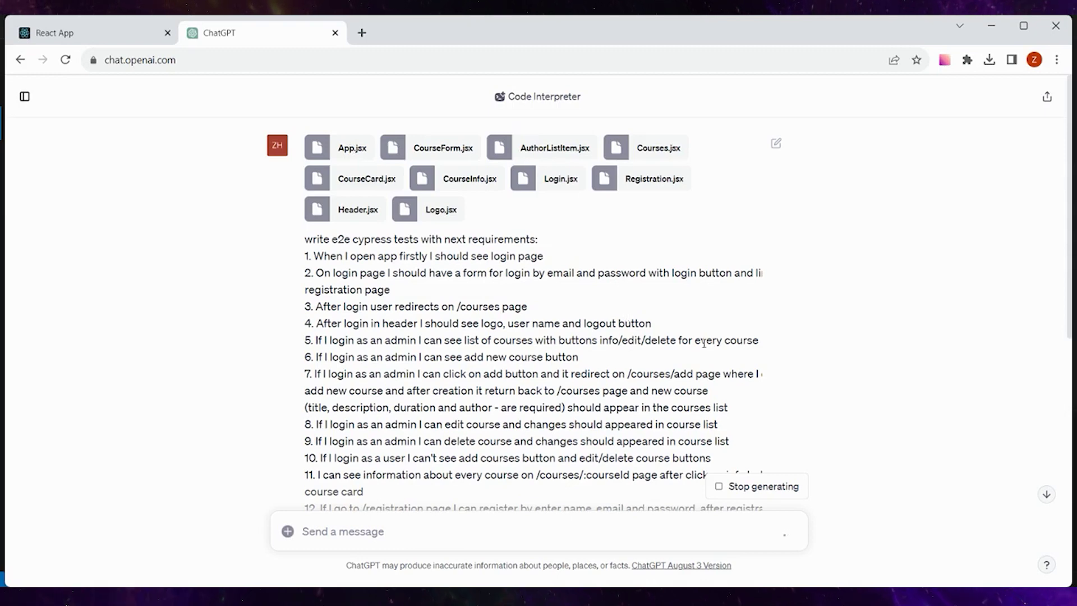
mouse_move(746, 581)
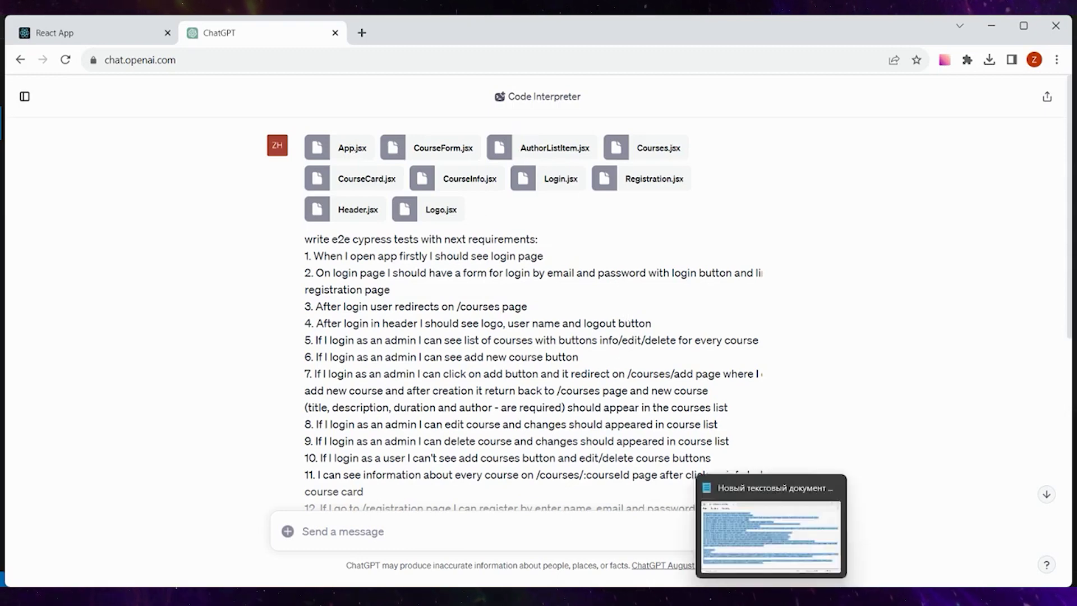
left_click(772, 530)
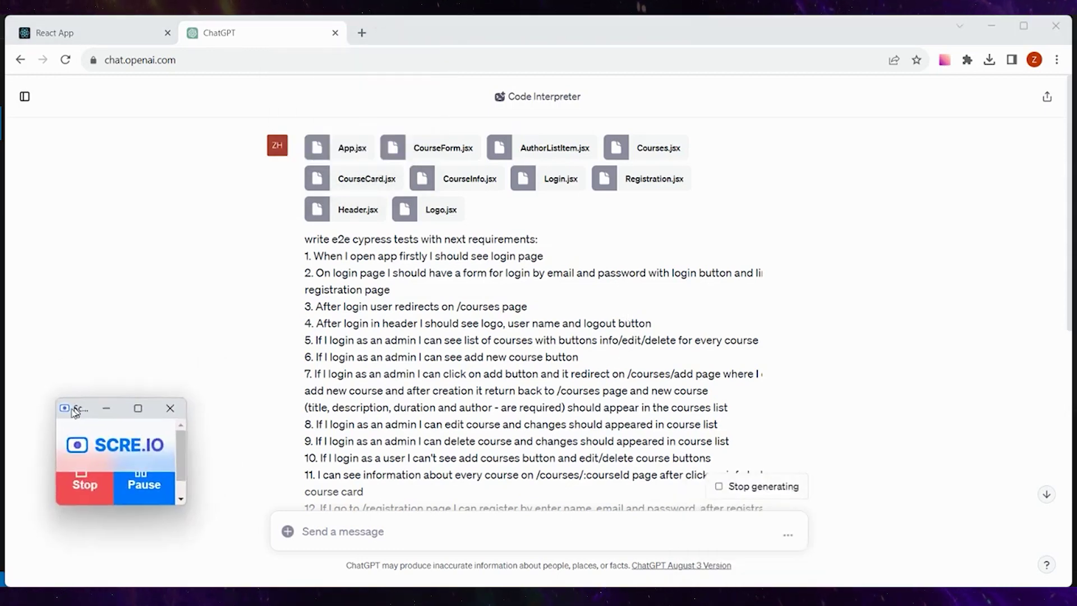
left_click_drag(313, 66, 42, 427)
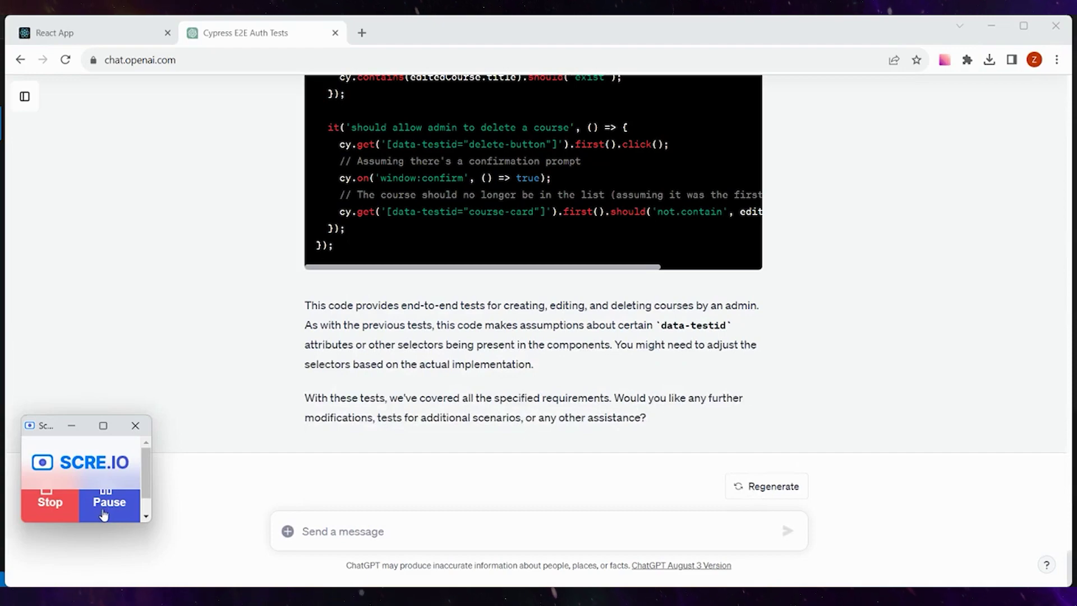
scroll(652, 345, "up", 5)
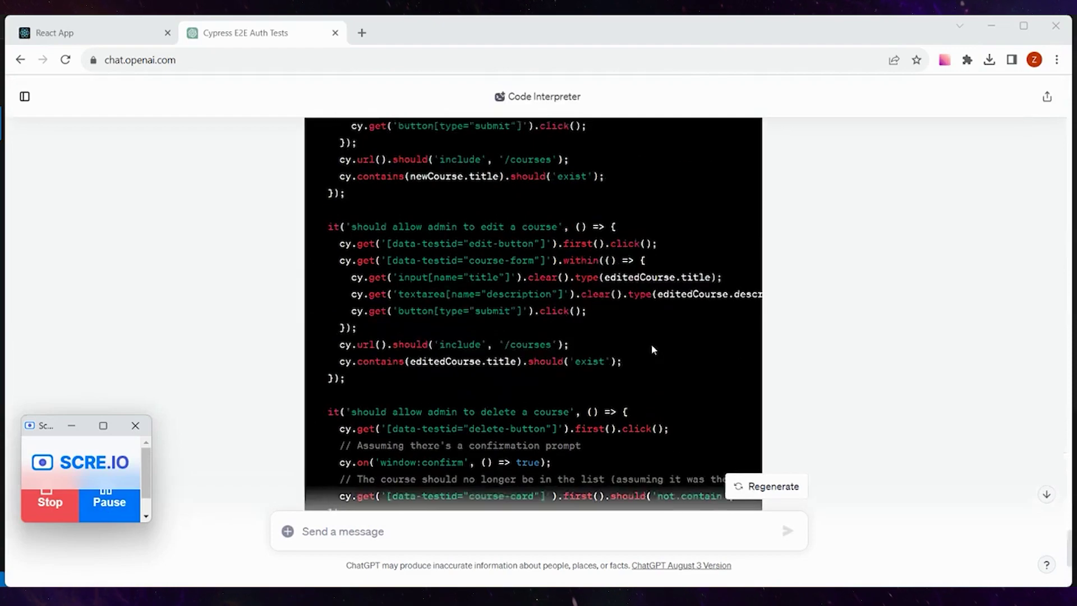
scroll(652, 344, "up", 3)
scroll(651, 344, "up", 1)
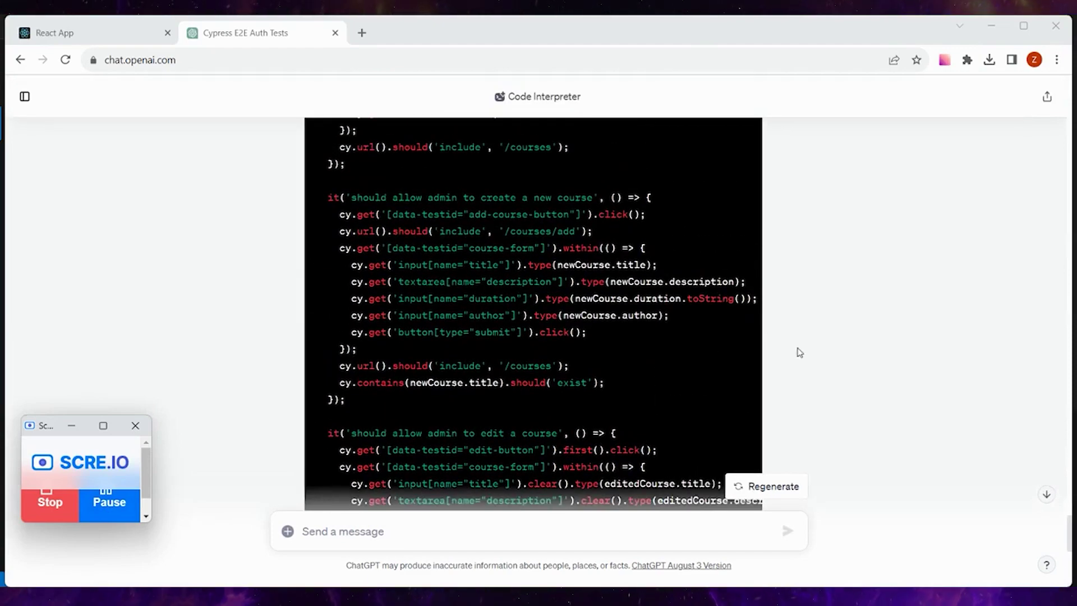
scroll(798, 351, "up", 3)
scroll(798, 351, "up", 6)
scroll(799, 353, "up", 5)
scroll(799, 352, "up", 3)
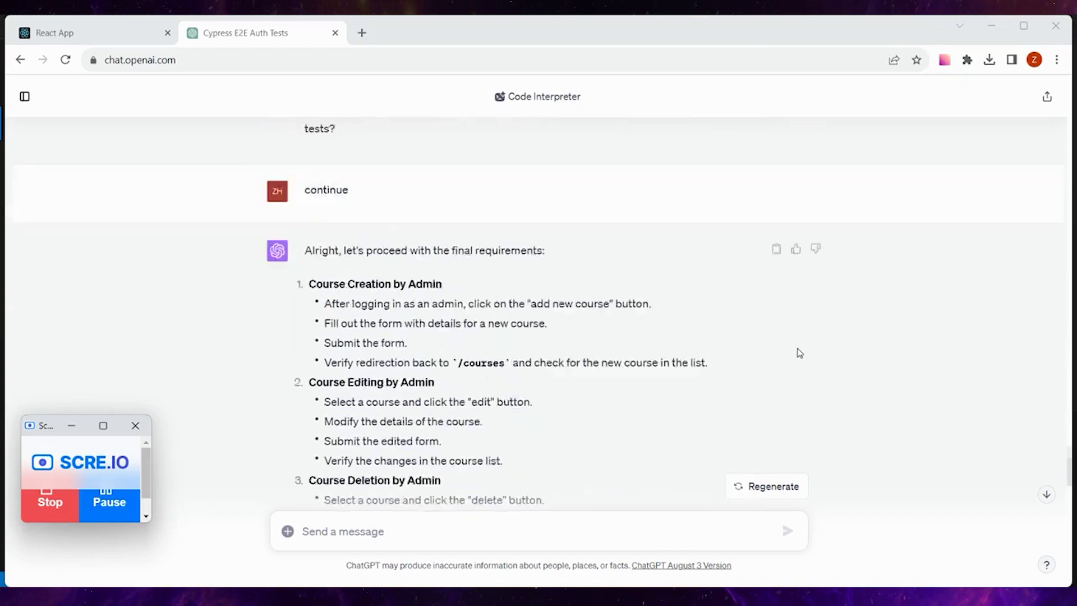
scroll(799, 352, "up", 3)
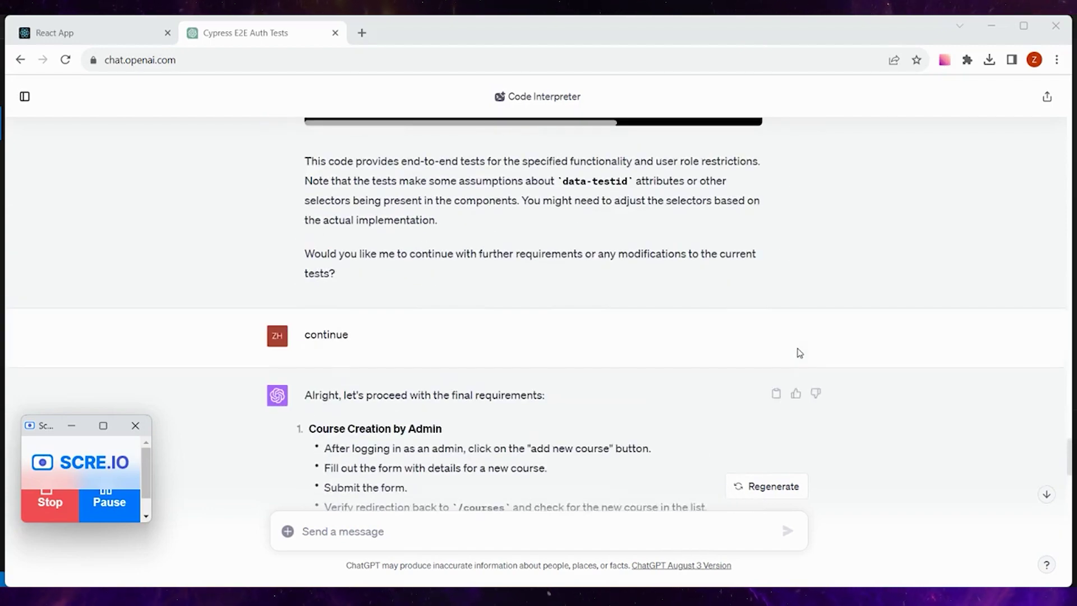
scroll(800, 353, "up", 1)
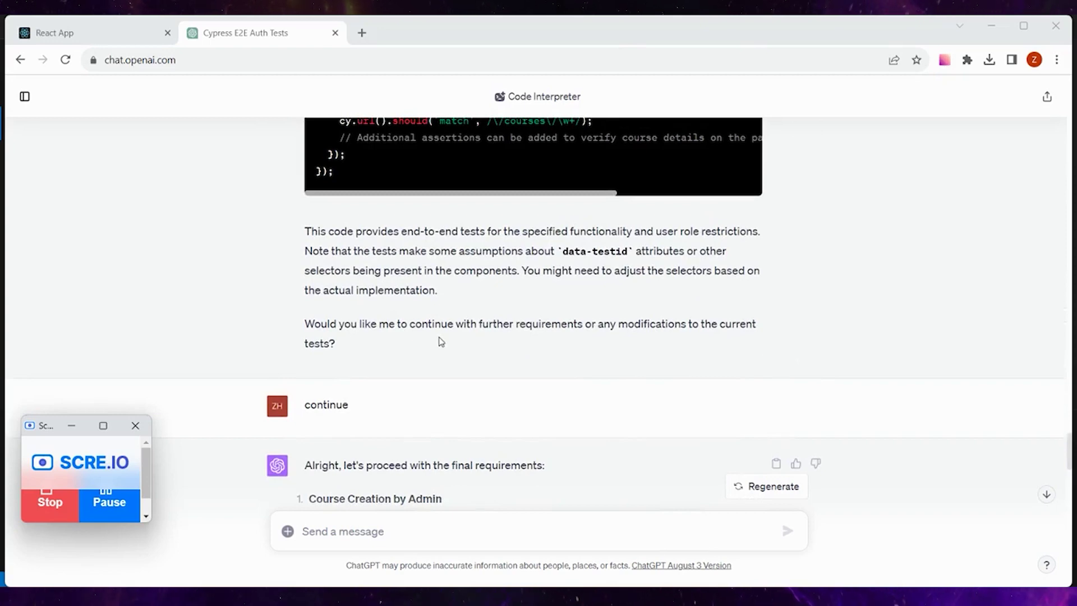
mouse_move(326, 406)
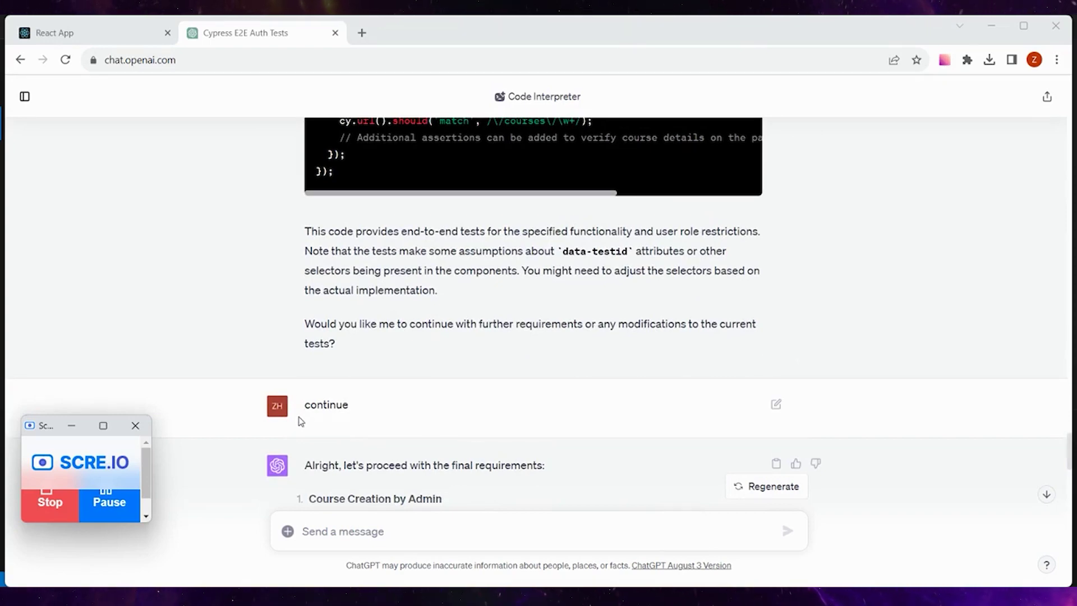
scroll(620, 385, "up", 8)
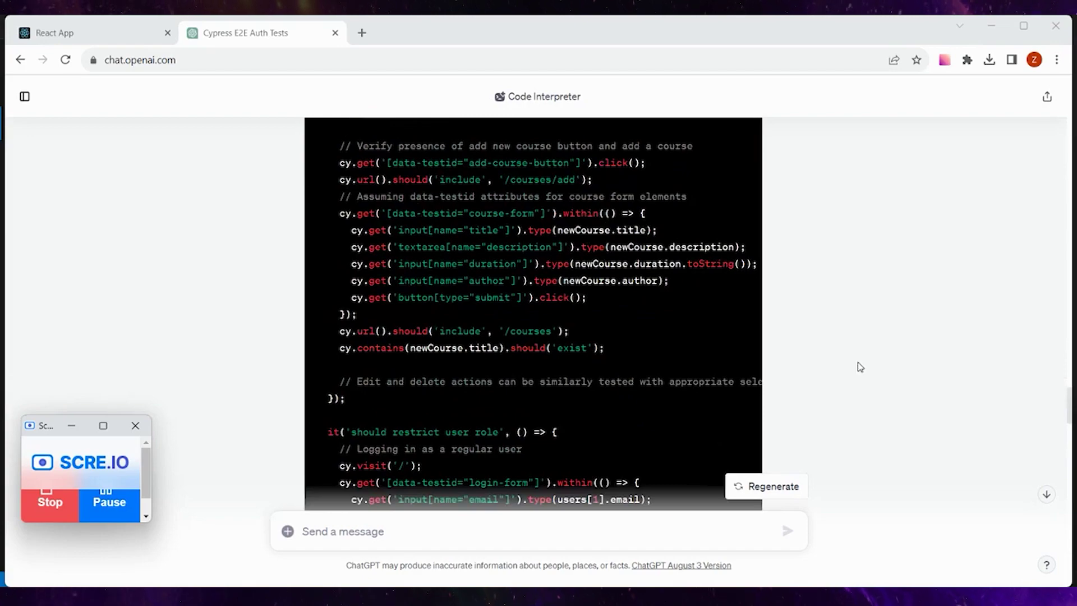
scroll(857, 363, "down", 5)
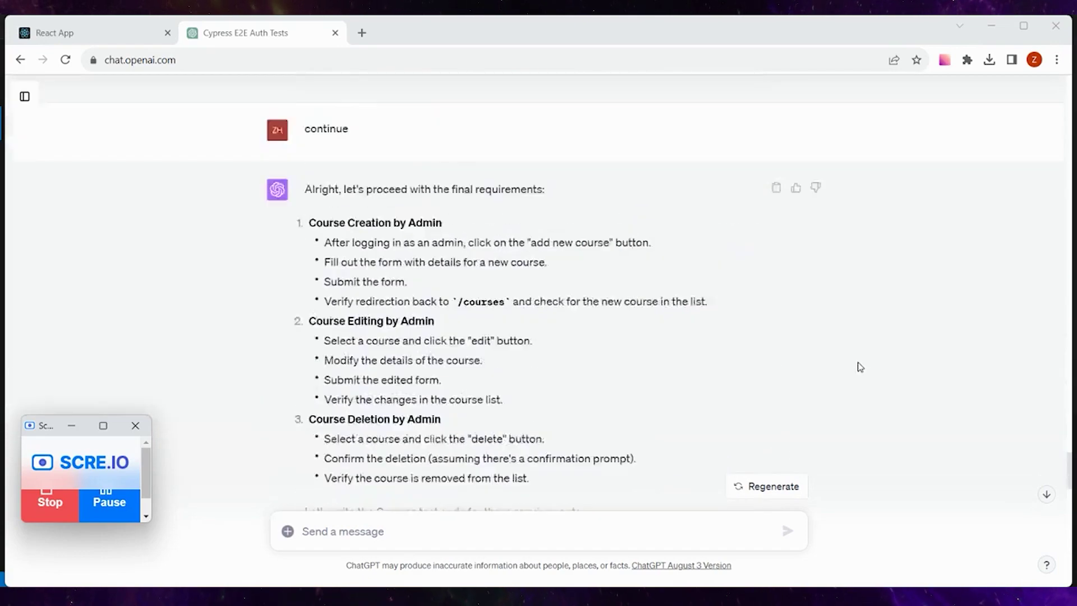
scroll(860, 367, "down", 8)
scroll(860, 367, "down", 2)
scroll(860, 366, "down", 5)
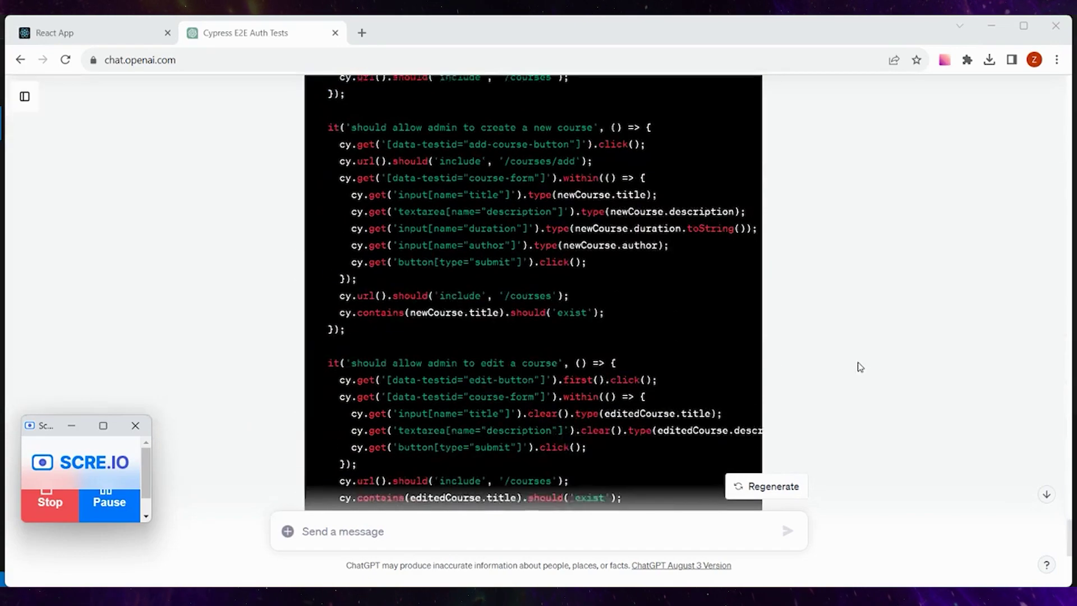
scroll(860, 367, "down", 5)
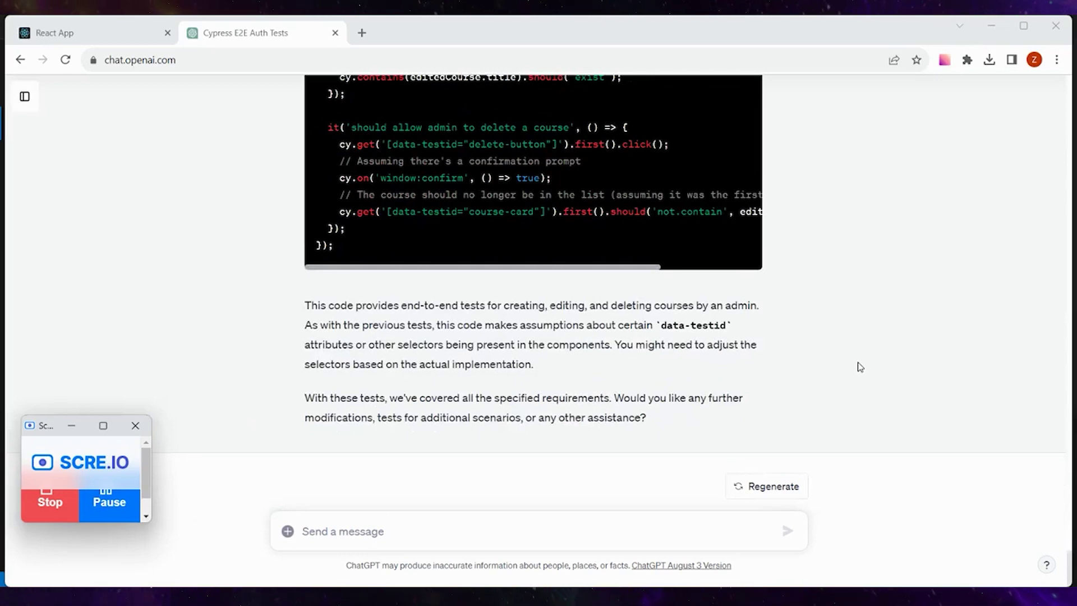
scroll(808, 363, "up", 10)
Review the delete test code, marking the delete-button selector and the window:confirm event.
scroll(808, 363, "up", 10)
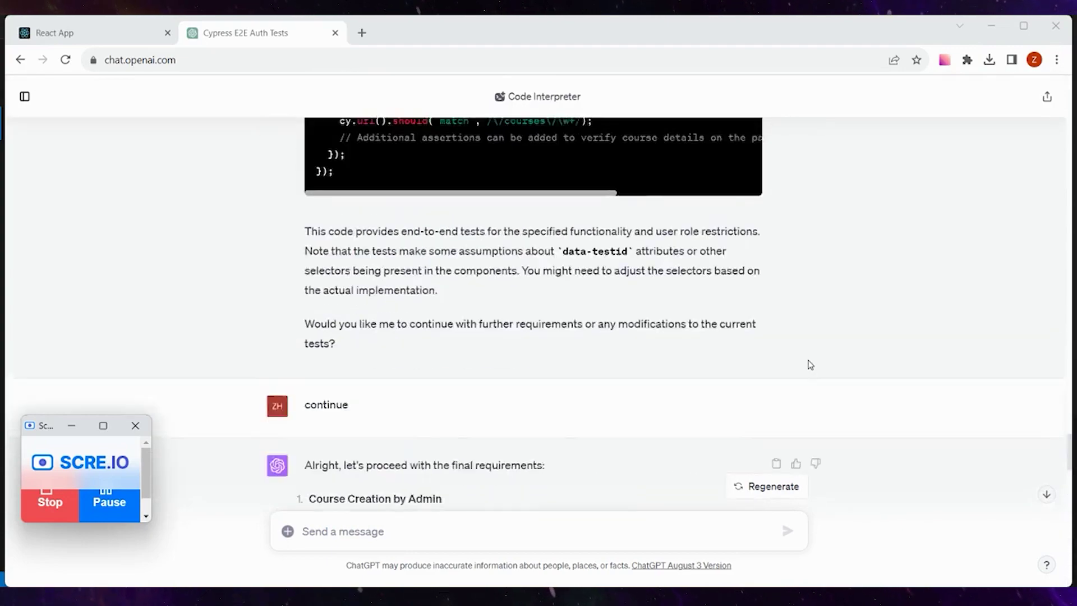
scroll(810, 364, "up", 5)
scroll(809, 364, "up", 6)
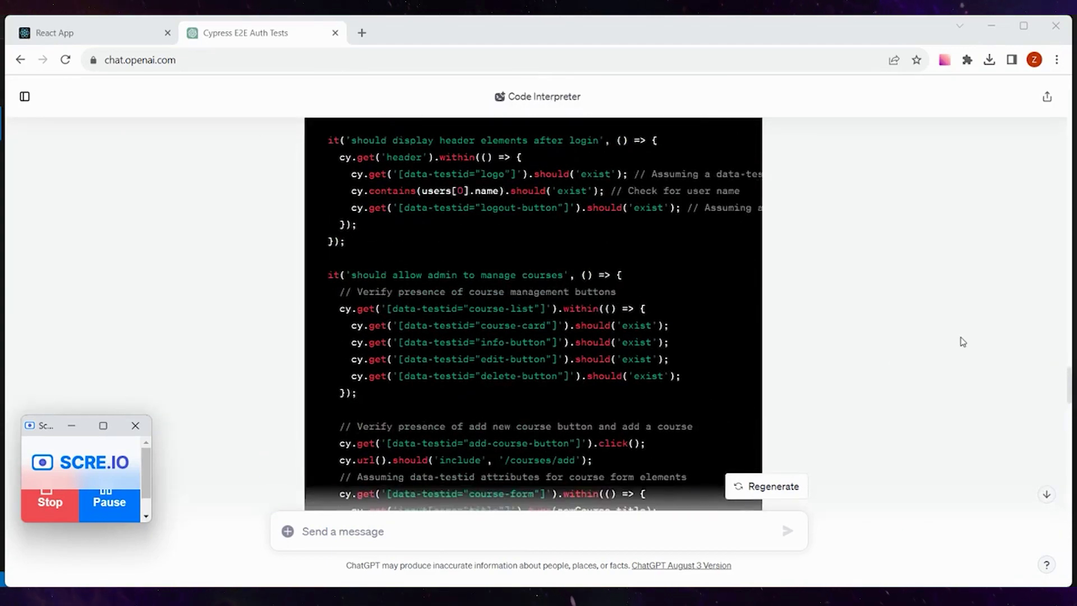
scroll(963, 342, "down", 2)
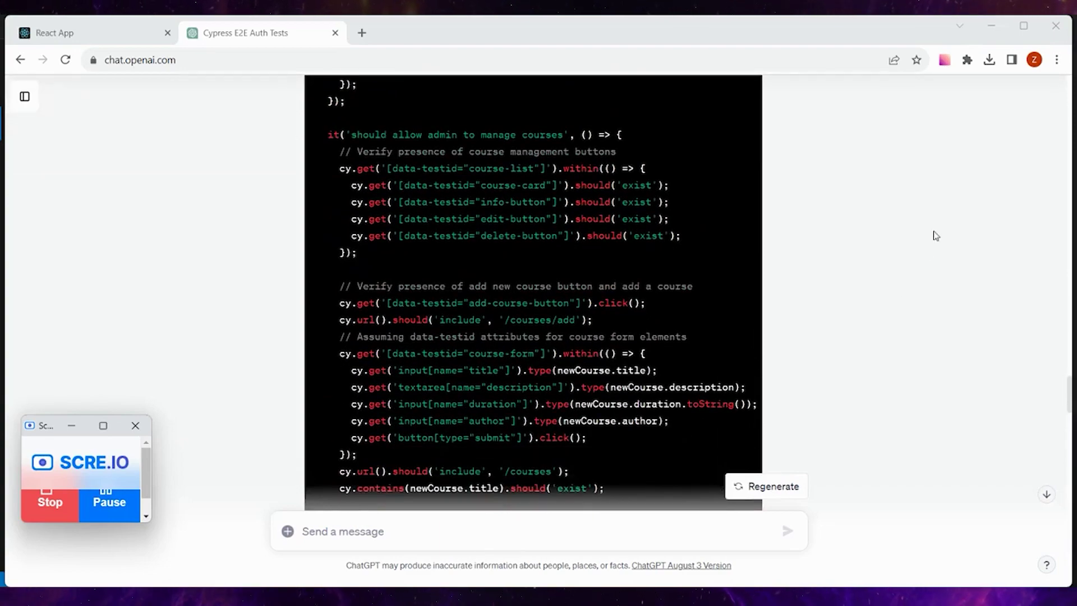
scroll(926, 258, "up", 5)
scroll(915, 277, "up", 5)
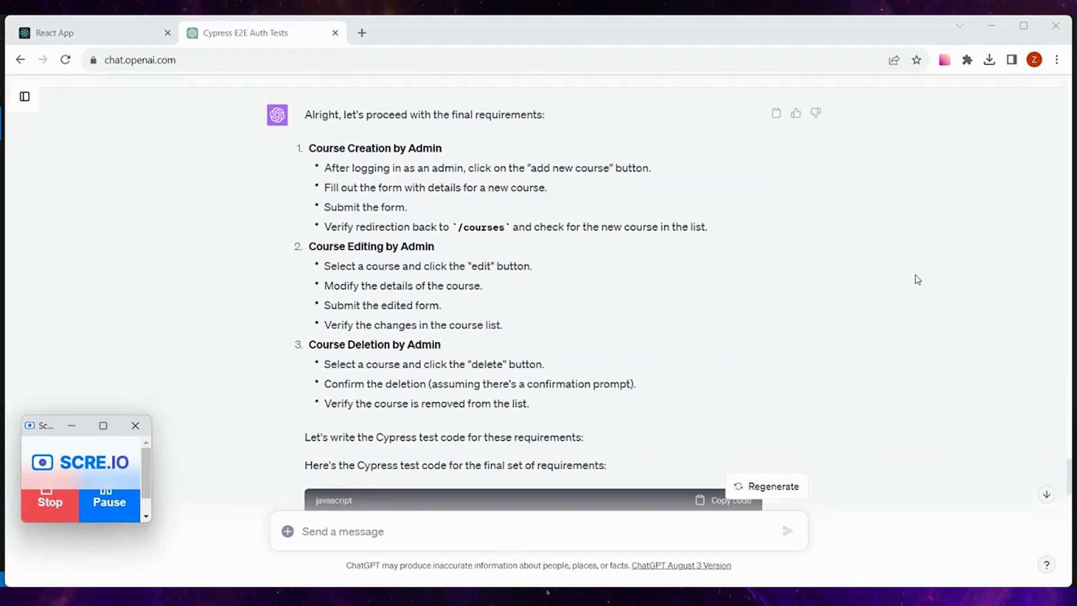
scroll(914, 291, "down", 5)
scroll(908, 312, "down", 5)
scroll(909, 312, "down", 5)
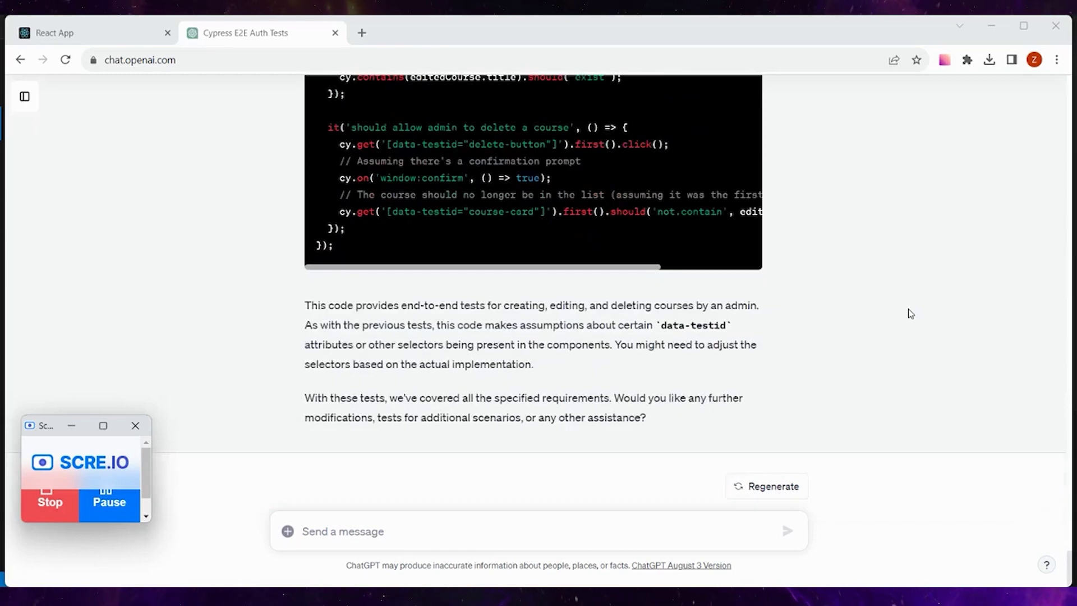
left_click_drag(382, 146, 396, 147)
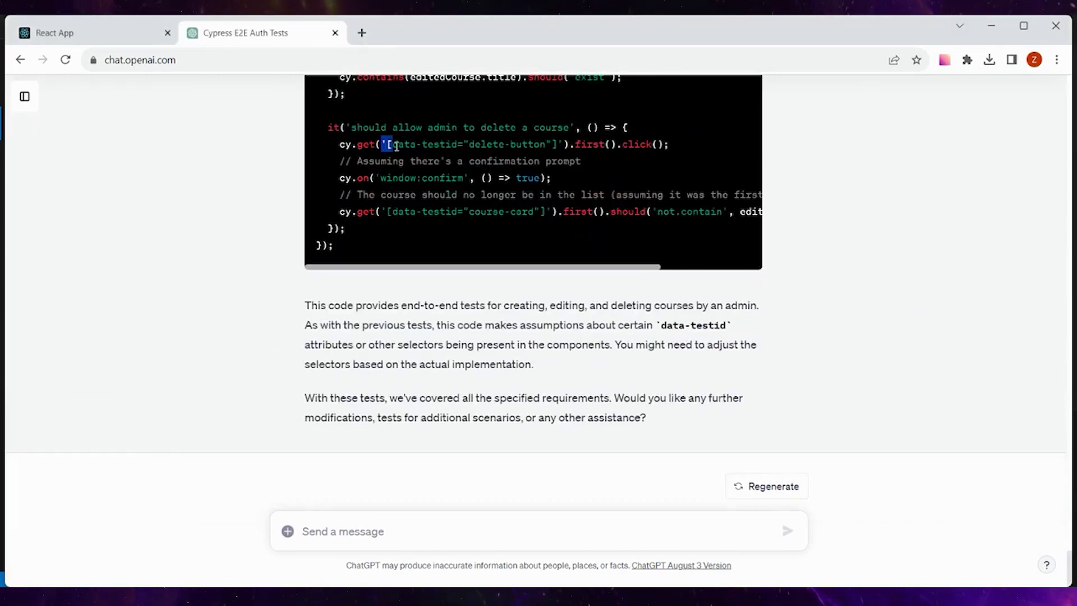
mouse_move(396, 147)
left_mouse_down()
mouse_move(556, 161)
mouse_move(558, 147)
left_mouse_up()
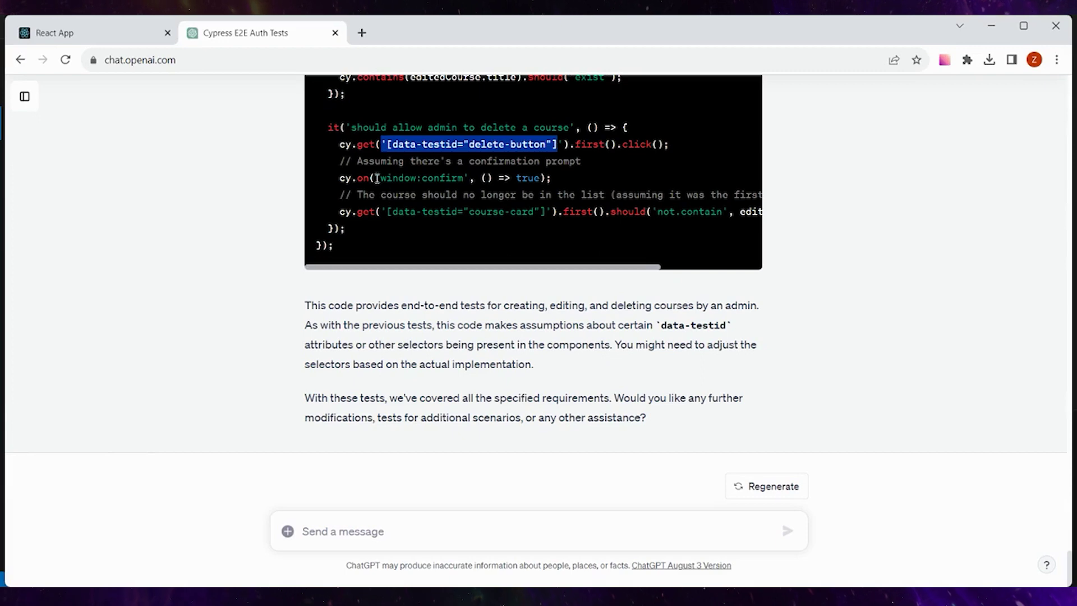
left_click_drag(377, 179, 457, 178)
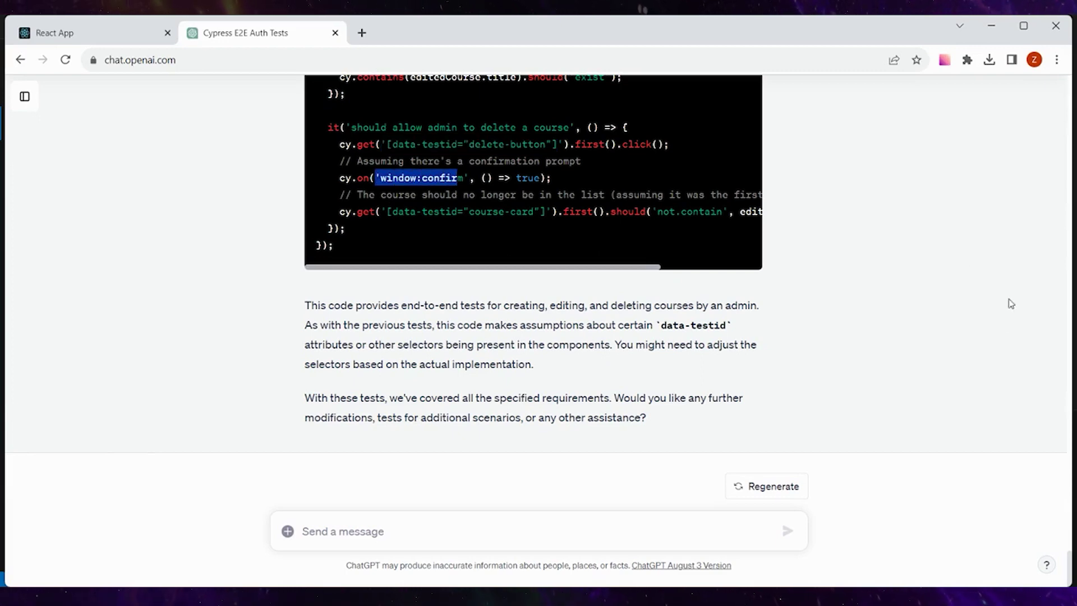
Focus the ChatGPT message box, then bring up the Notepad requirements notes.
left_click(482, 526)
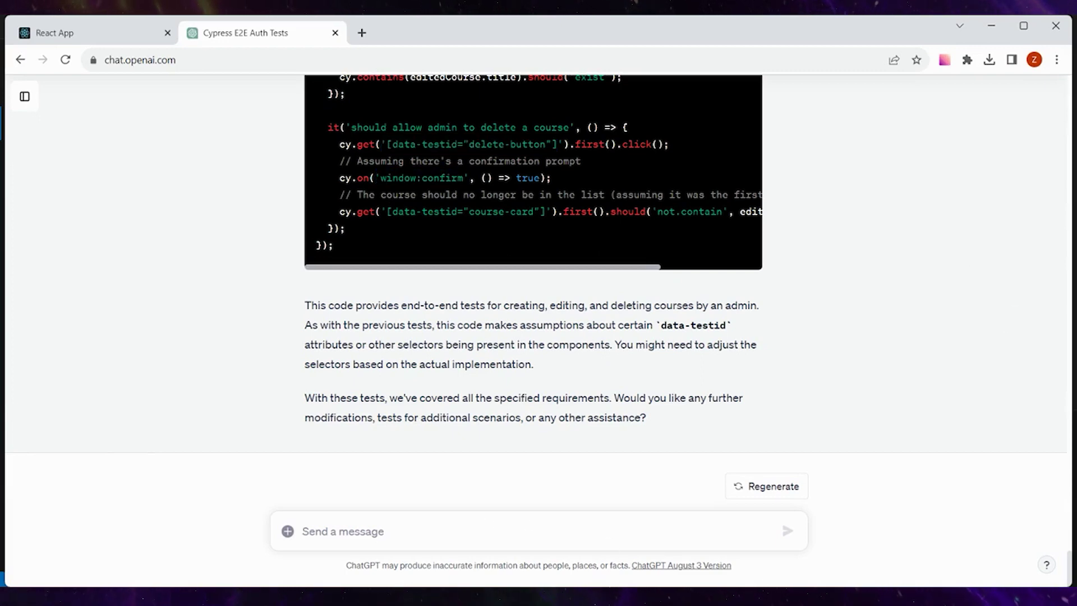
key("alt+Tab")
scroll(498, 410, "down", 1)
left_click(498, 410)
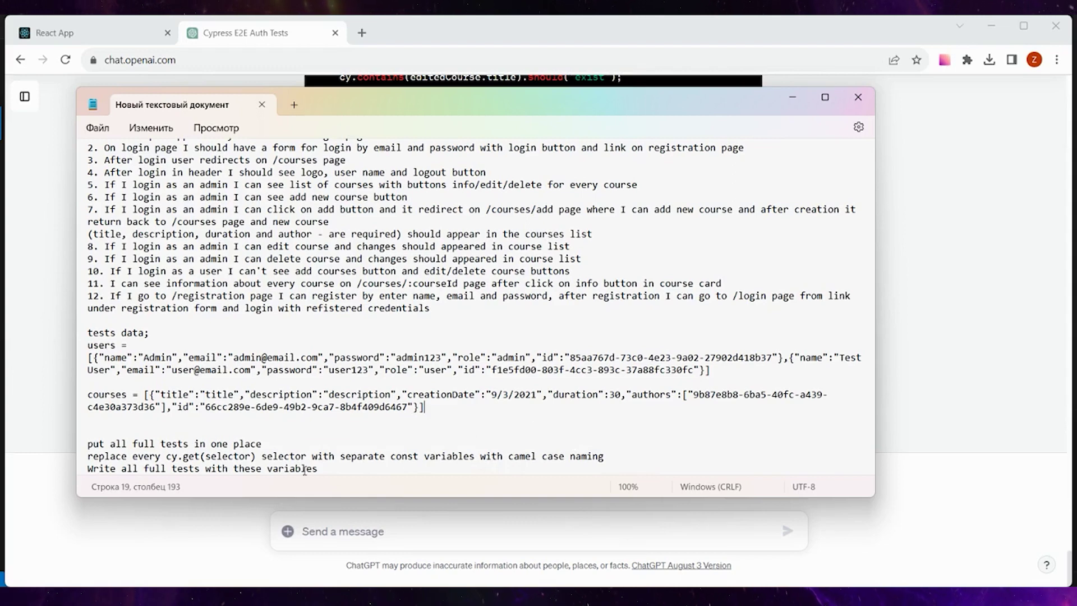
Copy the line 'put all full tests in one place' from Notepad into ChatGPT's message box.
left_click_drag(264, 443, 84, 450)
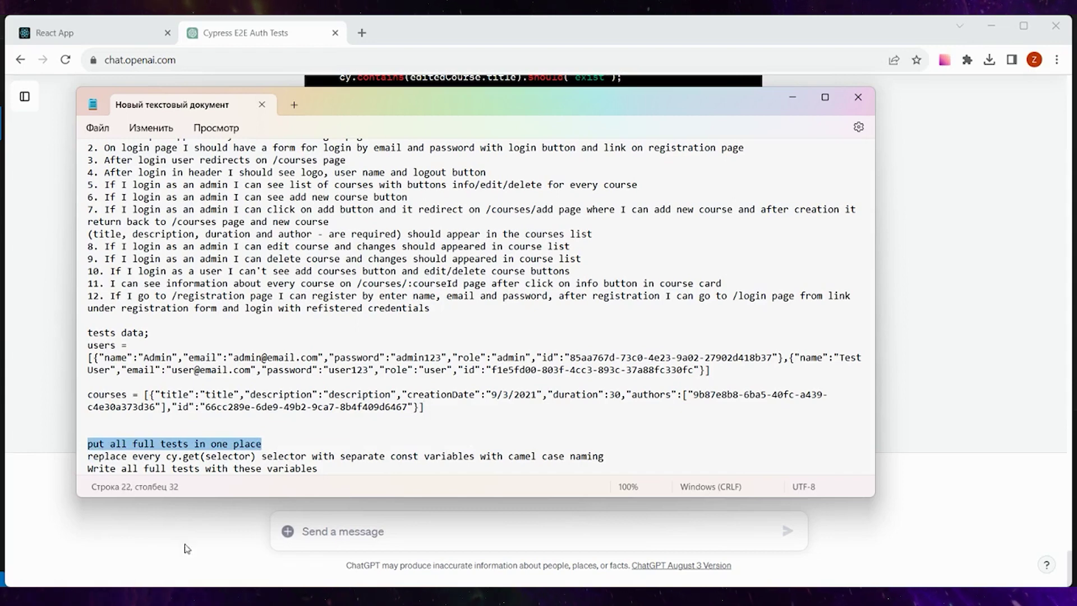
left_click(375, 534)
type("put all full tests in one place")
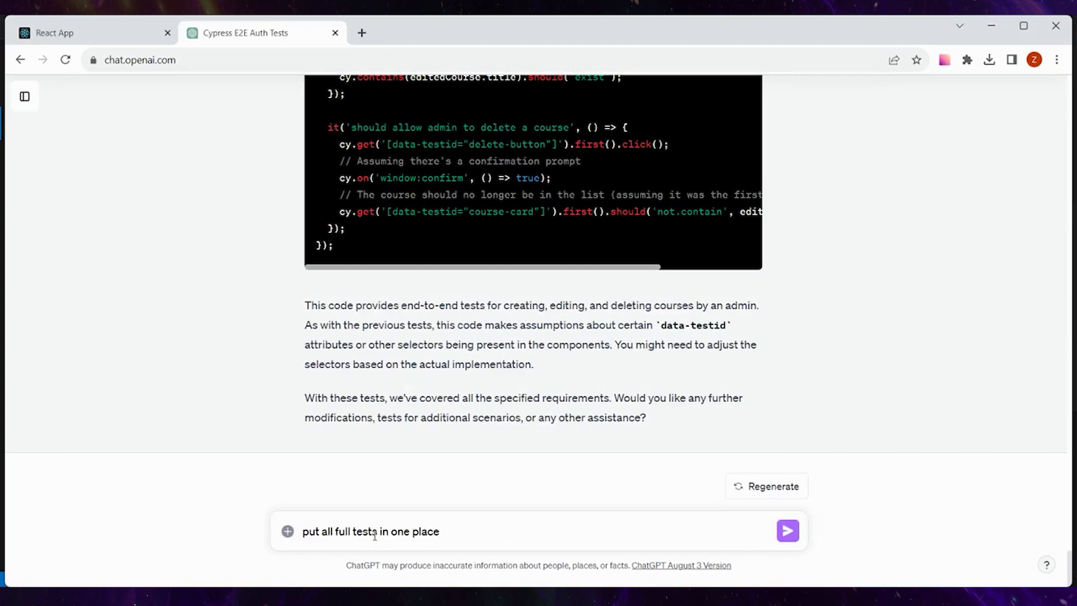
Send the request and review the reply, selecting the loginForm camelCase selector constant.
left_click(787, 531)
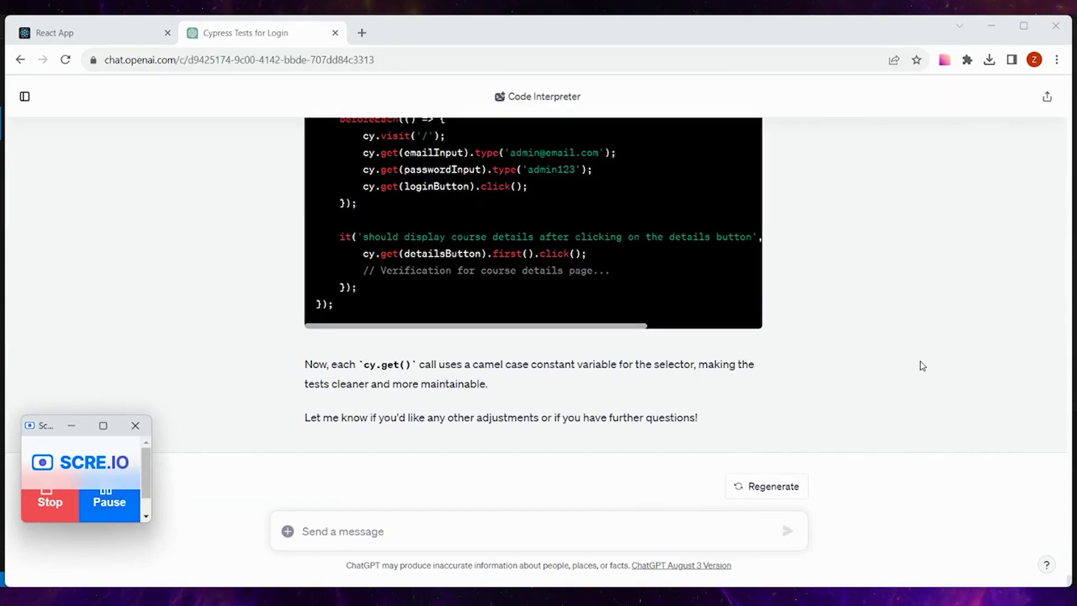
scroll(922, 366, "up", 2)
scroll(922, 366, "up", 3)
scroll(922, 366, "up", 3)
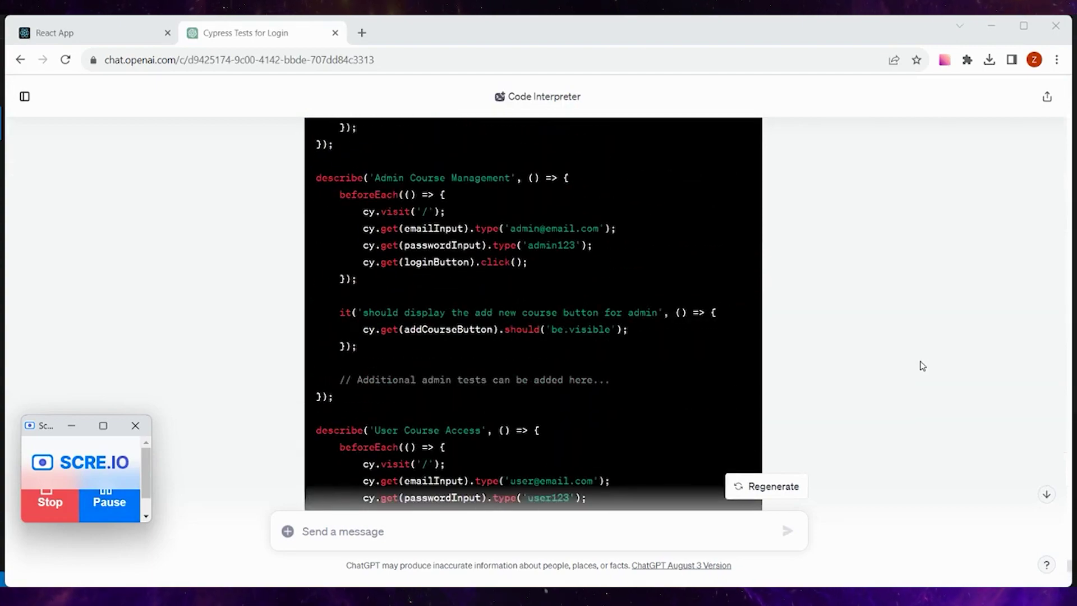
scroll(922, 365, "up", 3)
scroll(923, 365, "up", 3)
scroll(922, 366, "up", 3)
scroll(926, 368, "up", 3)
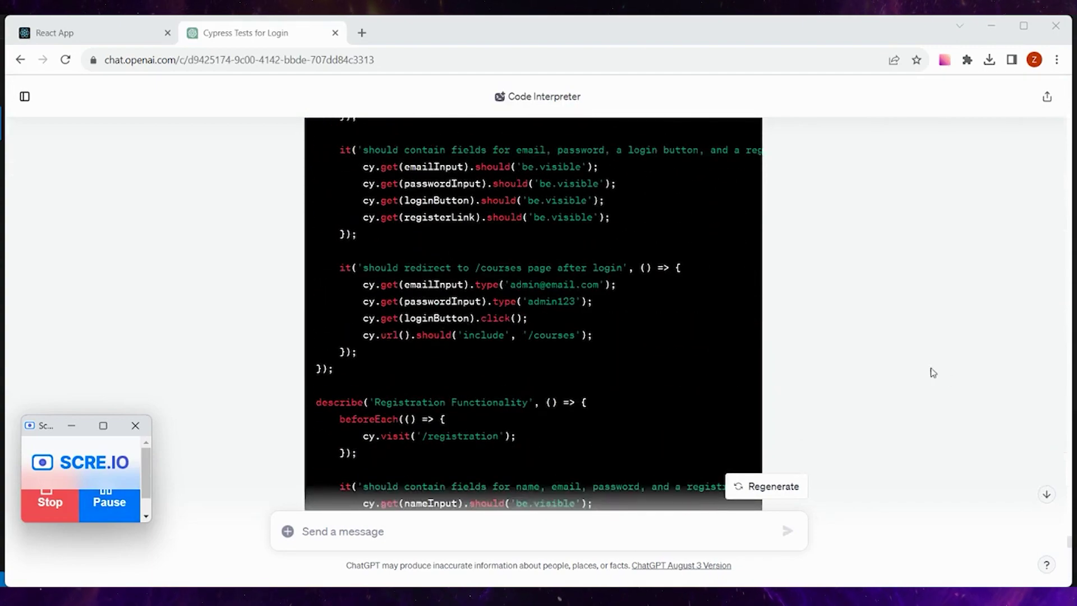
scroll(957, 377, "up", 3)
scroll(986, 376, "up", 3)
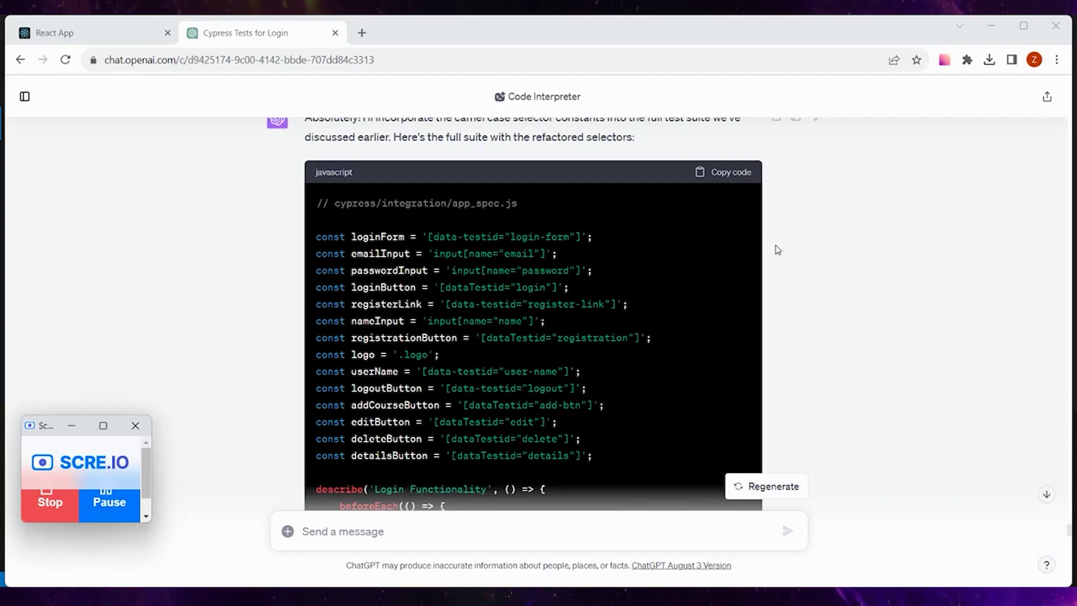
scroll(822, 282, "down", 1)
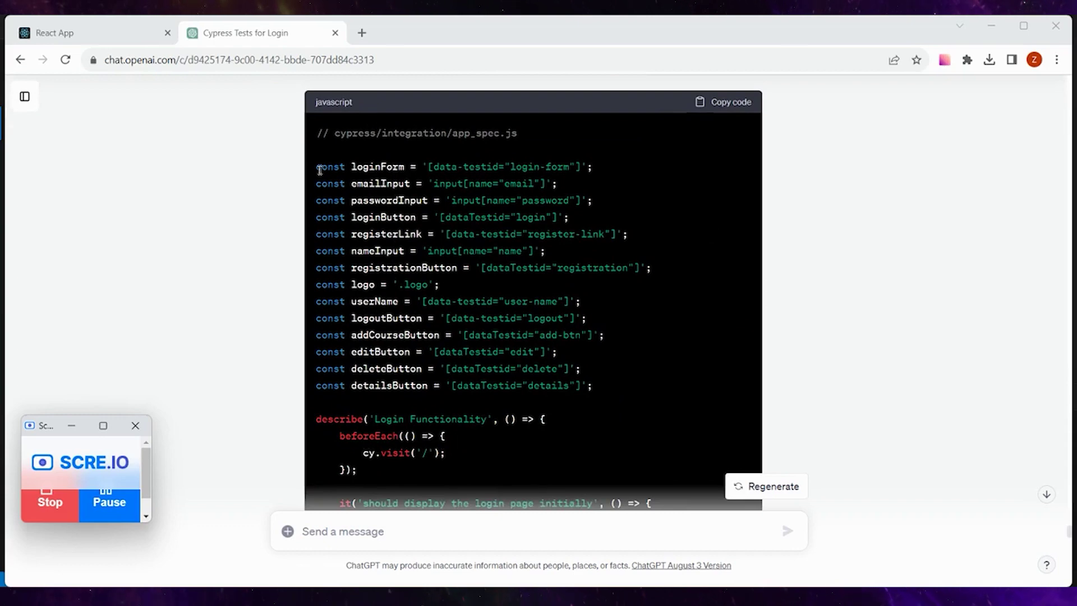
left_click_drag(318, 168, 584, 170)
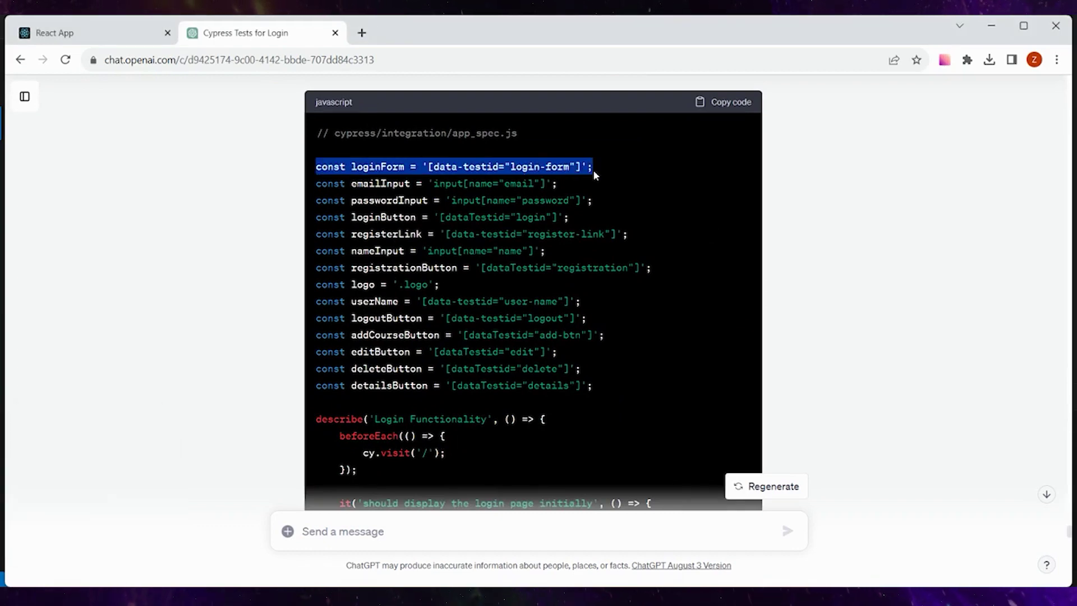
Copy the full refactored Cypress suite code from the reply.
scroll(503, 275, "down", 6)
scroll(831, 327, "up", 3)
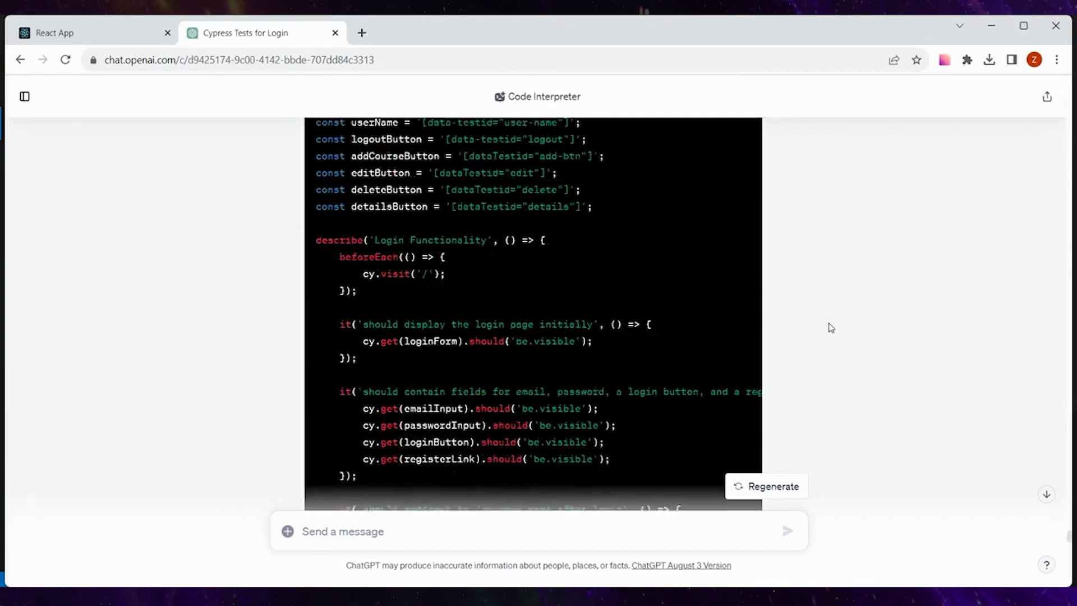
scroll(831, 327, "up", 3)
scroll(830, 325, "up", 1)
scroll(813, 326, "down", 6)
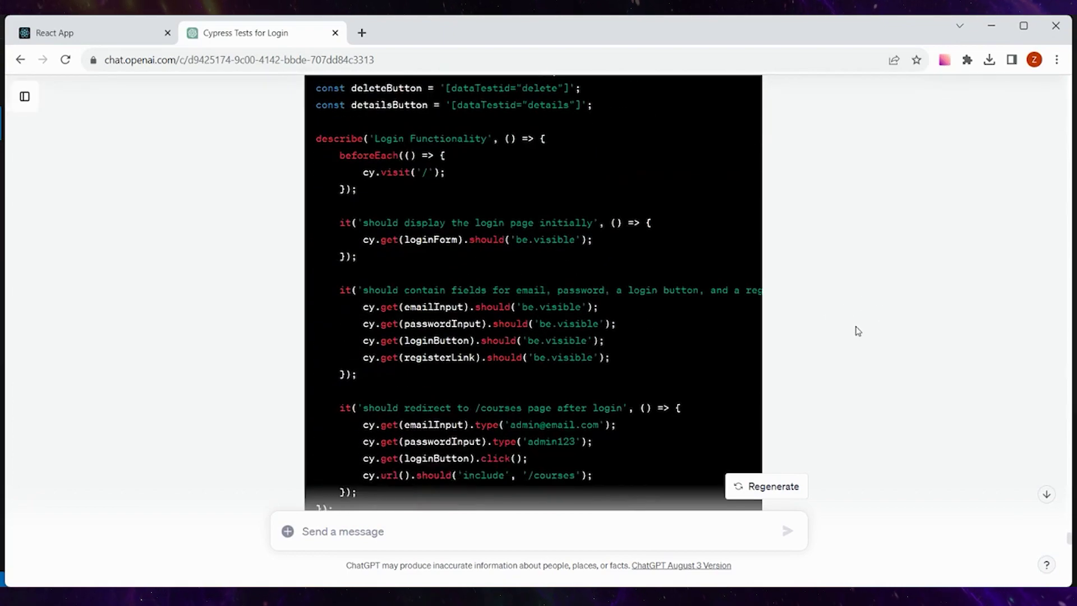
scroll(854, 330, "down", 6)
scroll(853, 330, "up", 7)
scroll(855, 328, "up", 6)
scroll(857, 331, "up", 4)
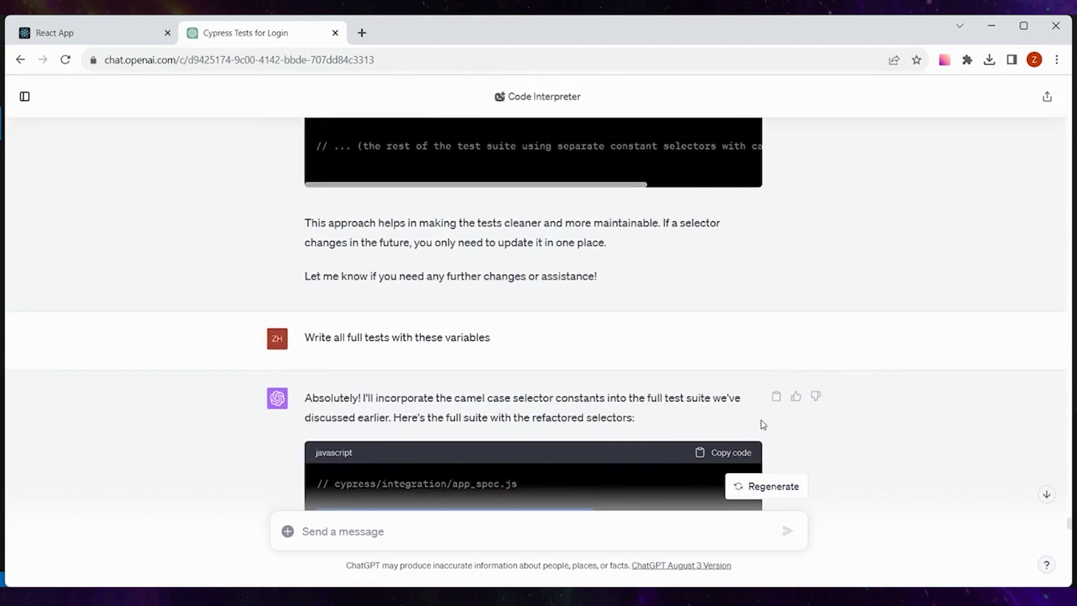
left_click(725, 455)
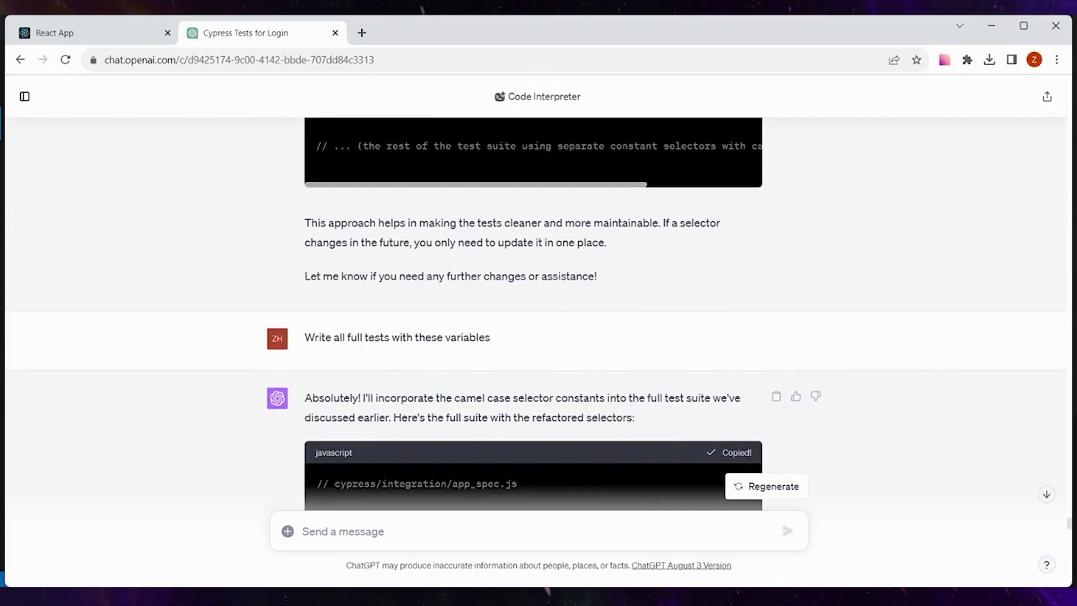
Paste the 133-line suite into the empty spec.cy.js and select the data-testid spelling on line 3.
left_click(775, 555)
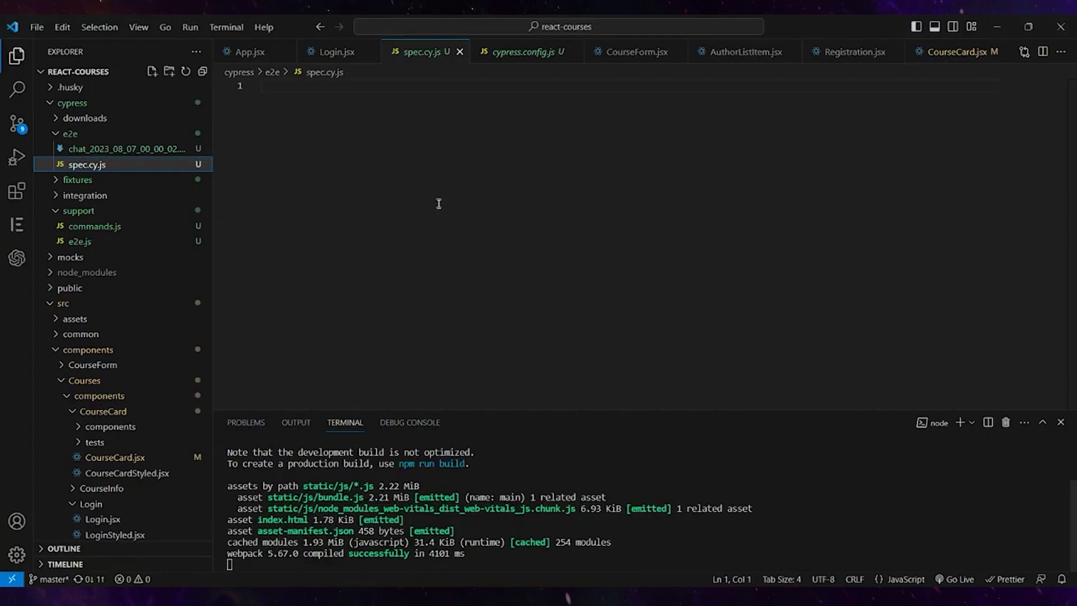
left_click(427, 221)
key("ctrl+v")
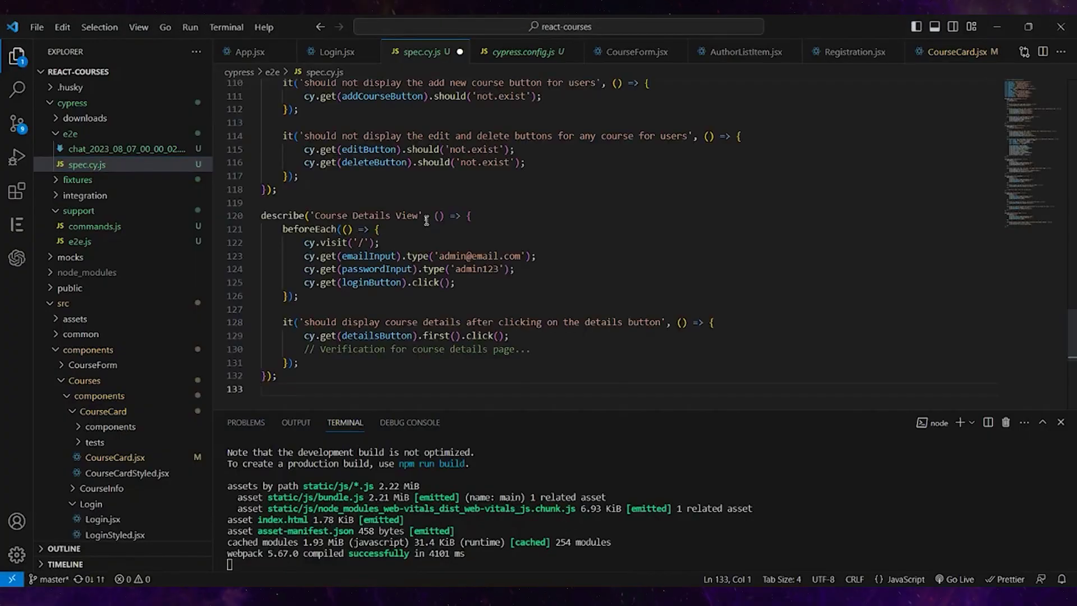
scroll(426, 220, "up", 4)
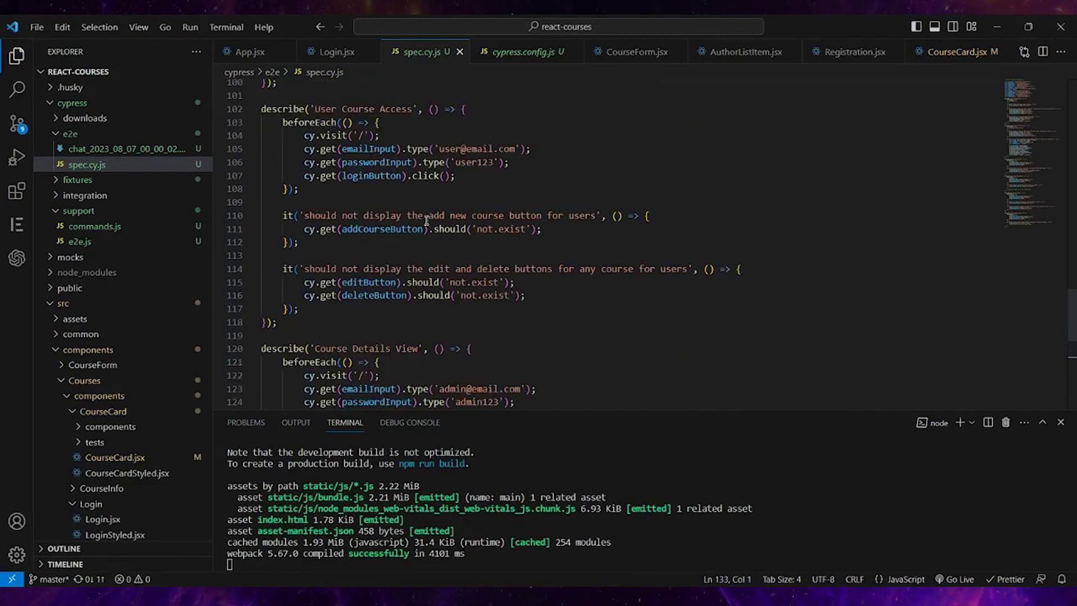
scroll(427, 220, "up", 4)
scroll(426, 221, "up", 1)
scroll(427, 220, "up", 8)
scroll(415, 208, "up", 8)
scroll(399, 196, "up", 8)
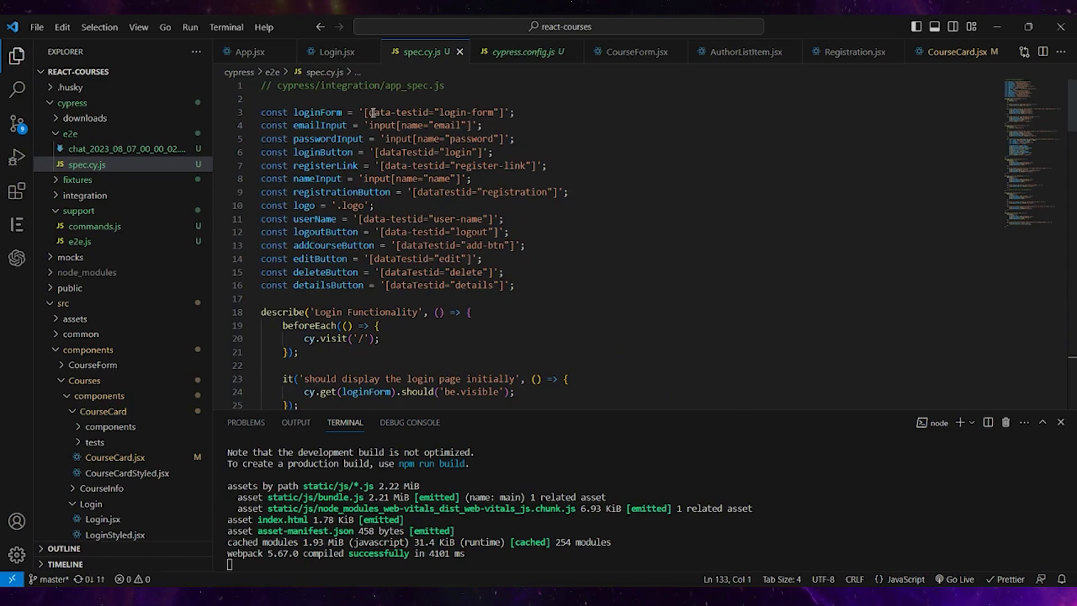
left_click_drag(369, 112, 432, 113)
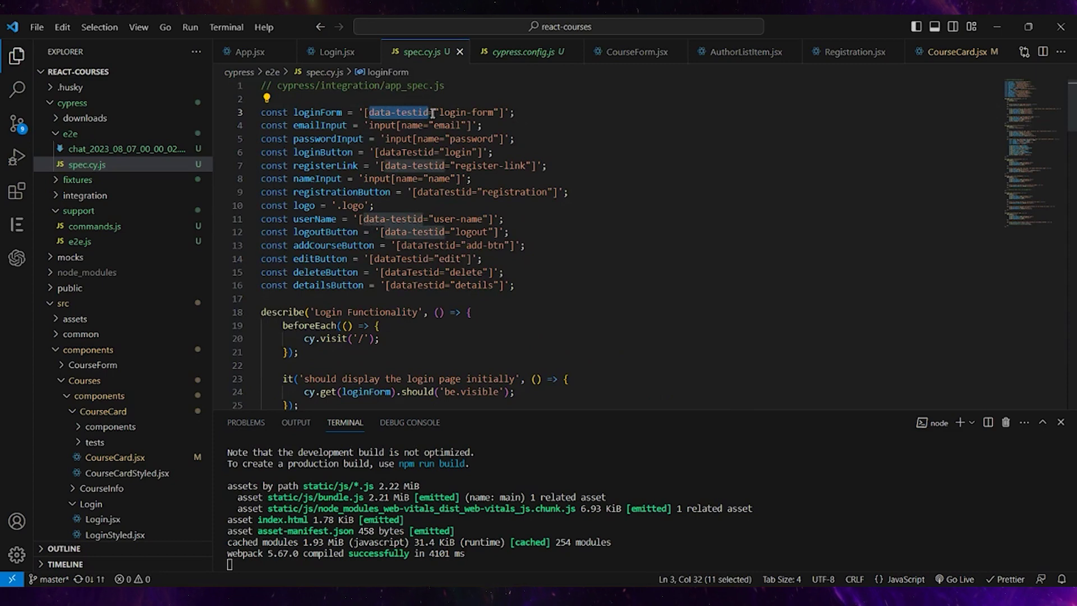
Replace dataTestid with data-testid in the selectors on lines 6, 9, 13, 14, 15 and 16.
double_click(404, 154)
key("ctrl+v")
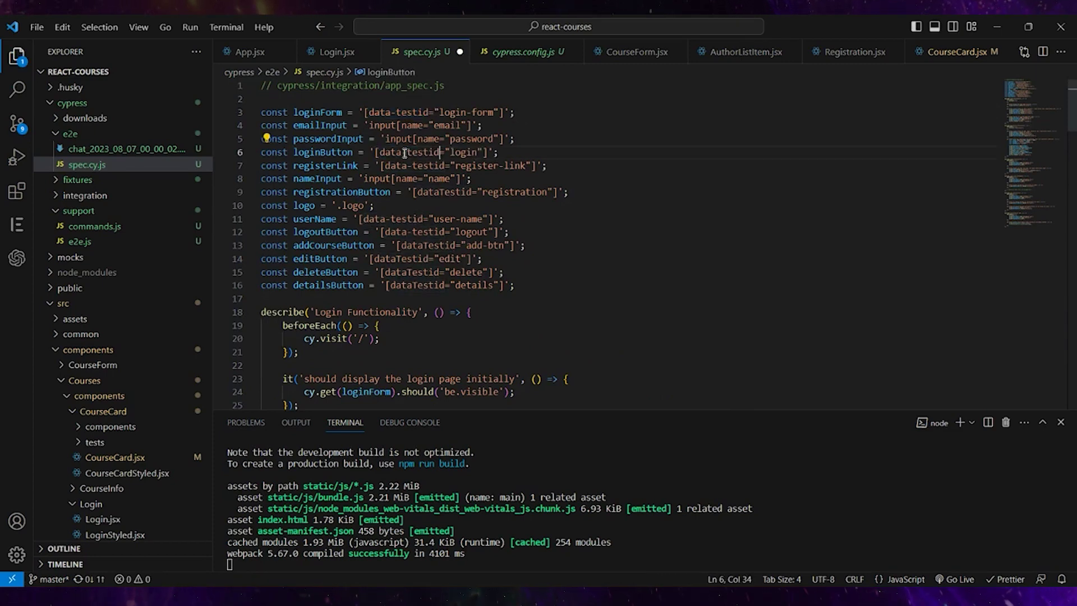
double_click(451, 193)
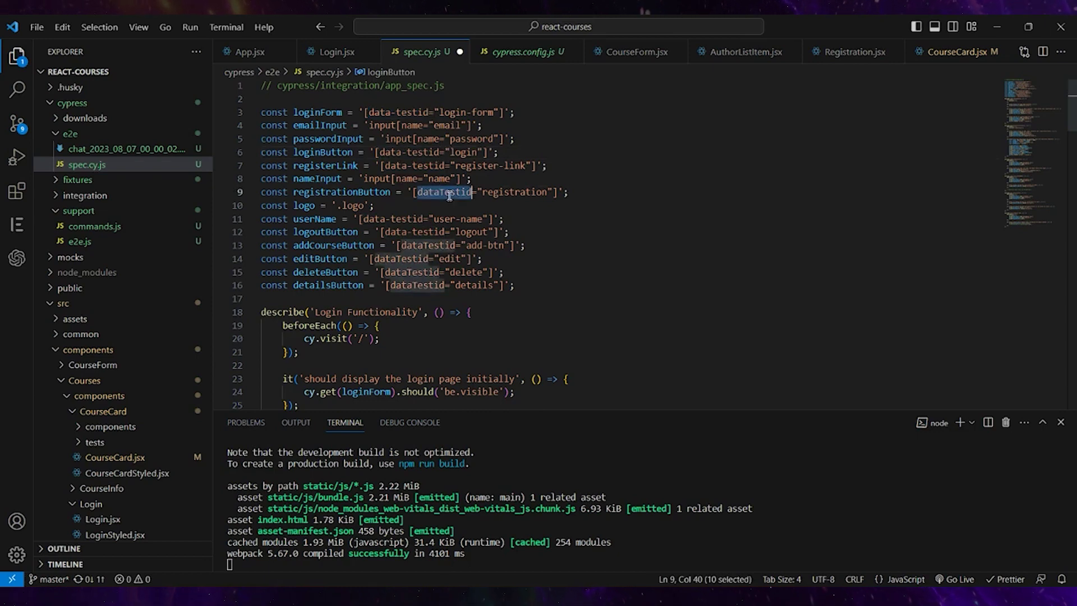
key("ctrl+v")
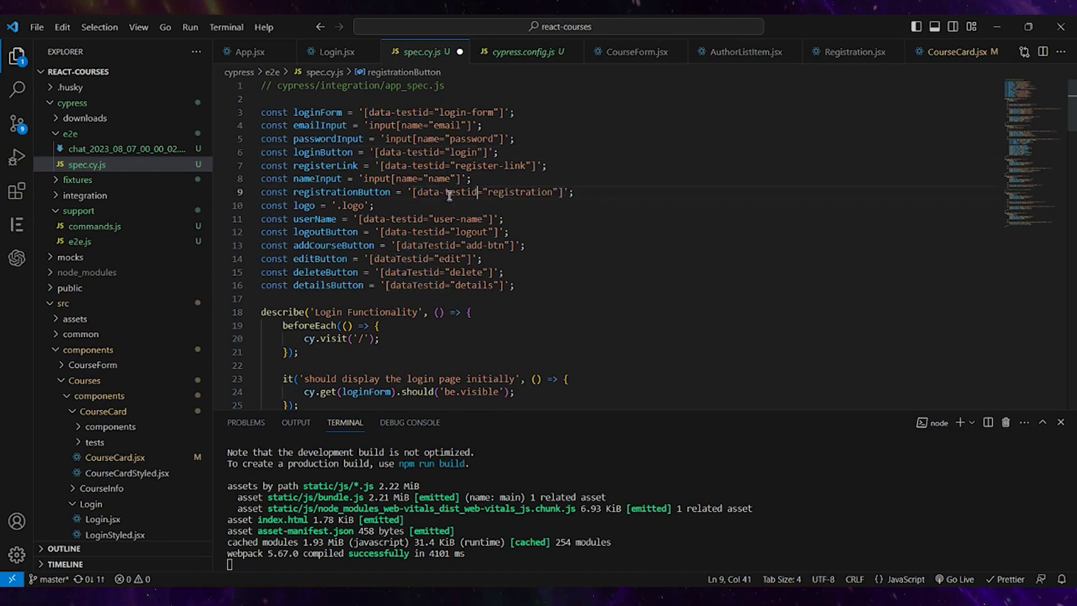
double_click(420, 246)
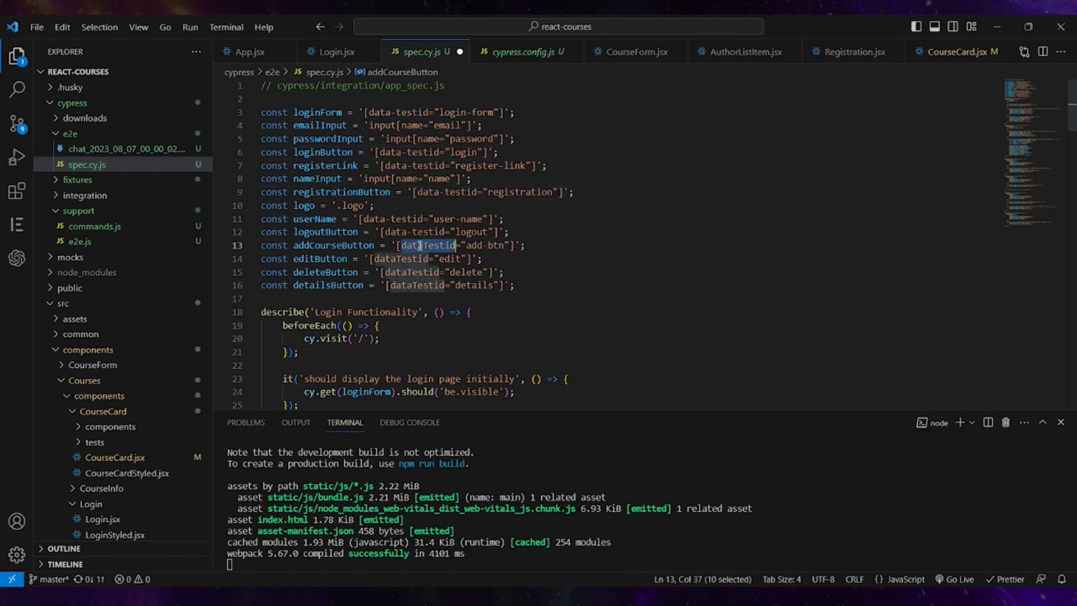
key("ctrl+v")
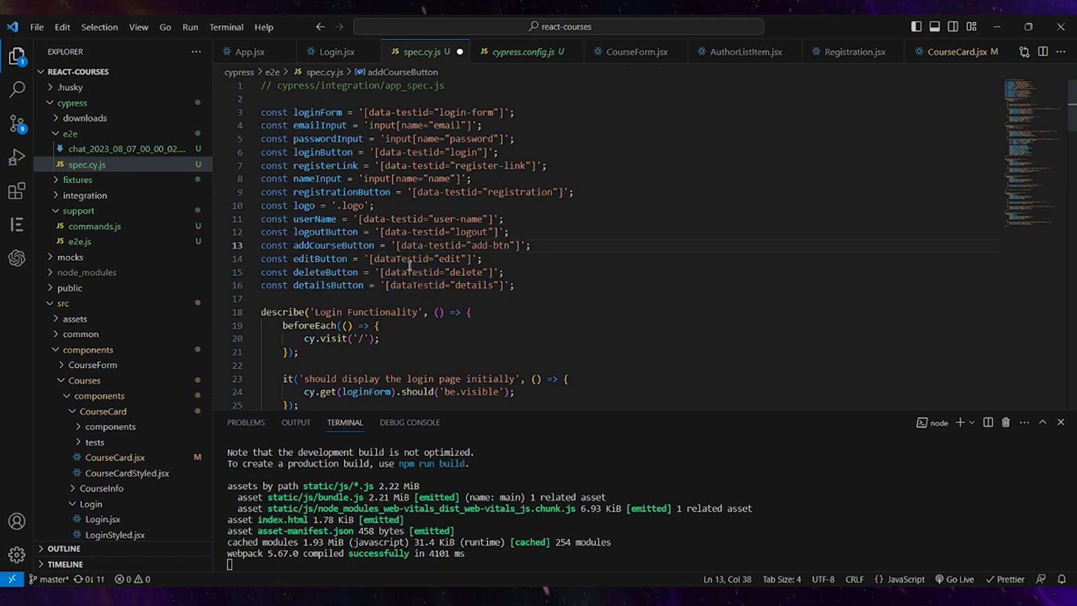
double_click(414, 259)
key("ctrl+v")
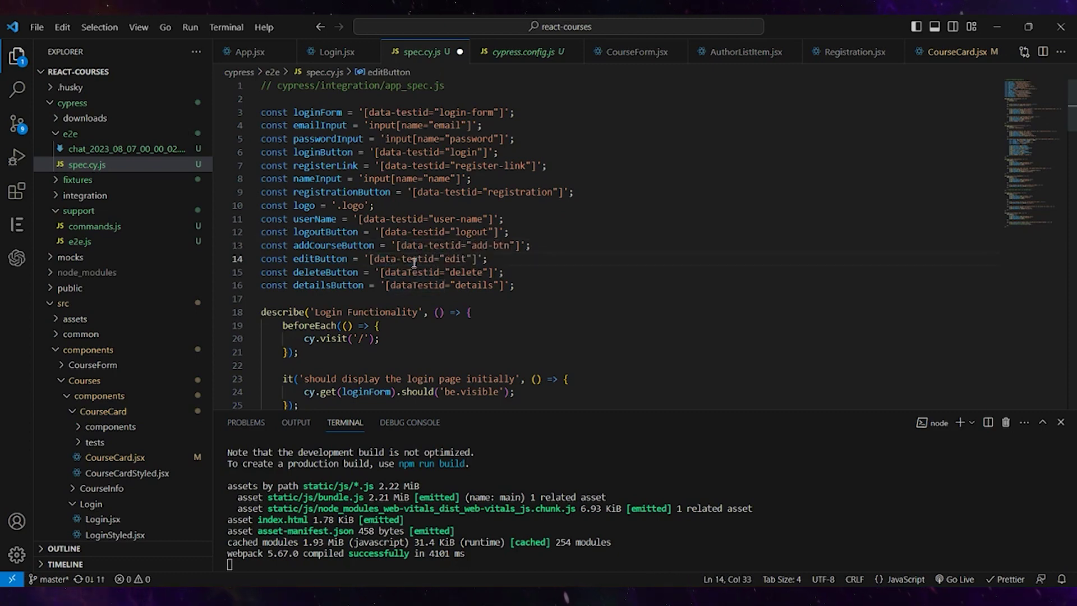
double_click(414, 273)
key("ctrl+v")
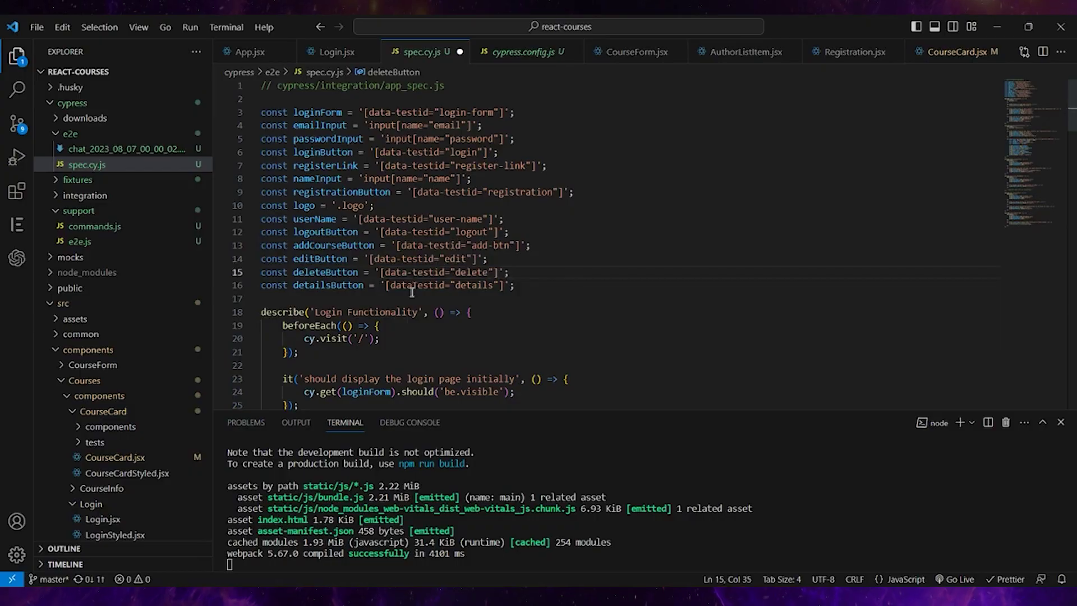
double_click(412, 286)
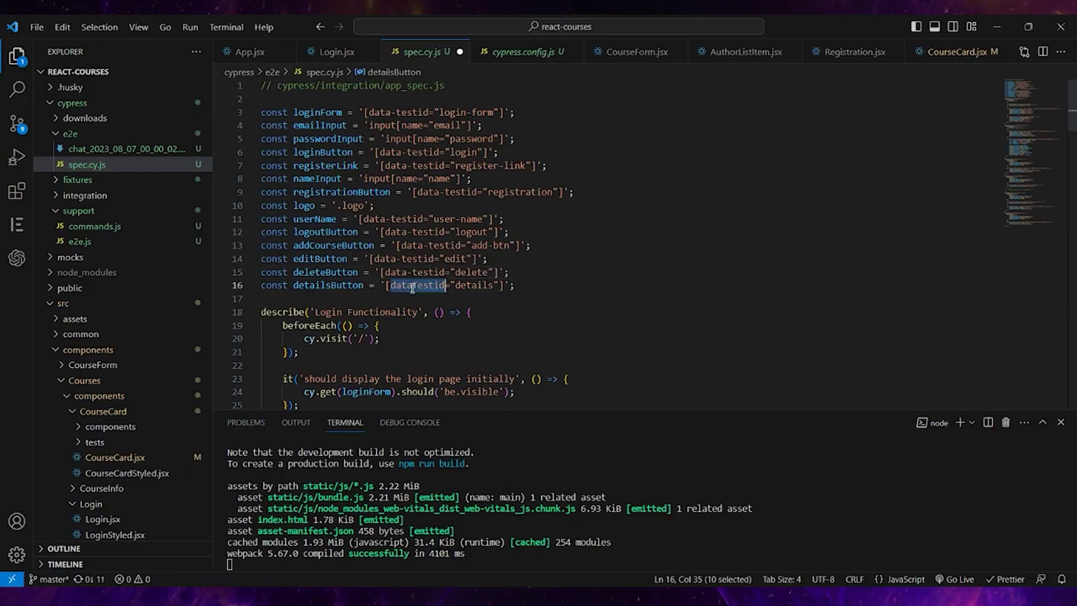
key("ctrl+v")
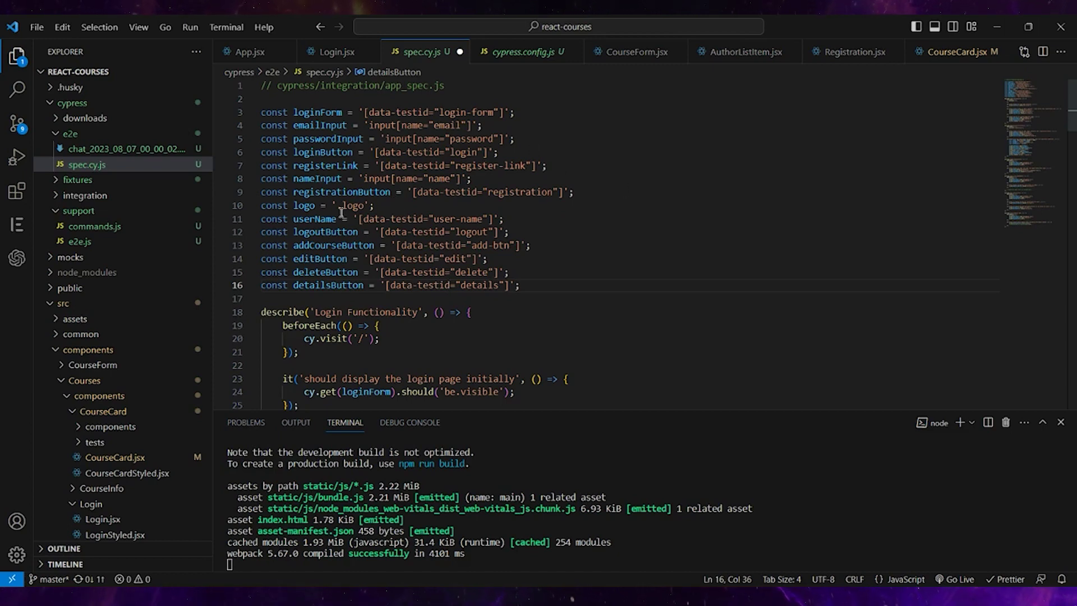
Change the logo selector from .logo to [data-testid="logo"] and save spec.cy.js.
mouse_move(337, 206)
left_mouse_down()
mouse_move(363, 219)
mouse_move(365, 205)
left_mouse_up()
key("BackSpace")
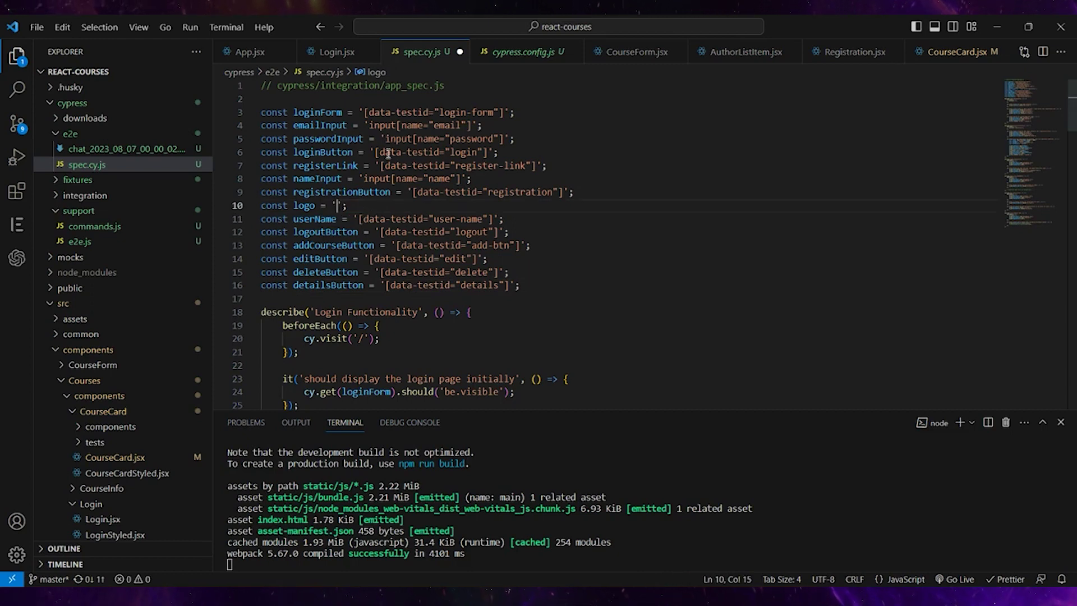
left_click_drag(375, 152, 489, 153)
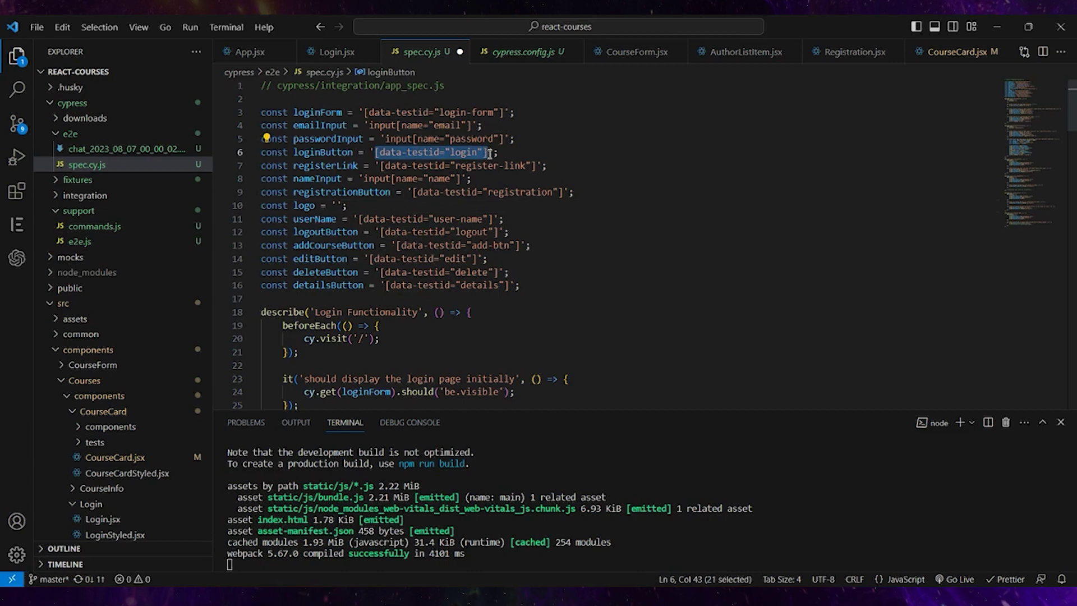
left_click(339, 205)
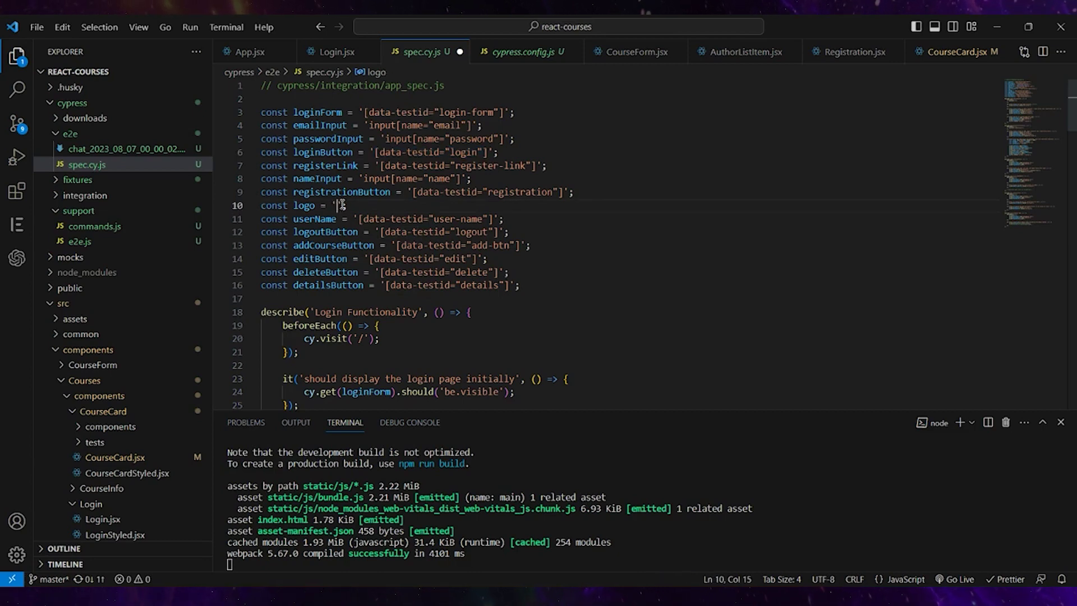
type("[data-testid=\"login\"]")
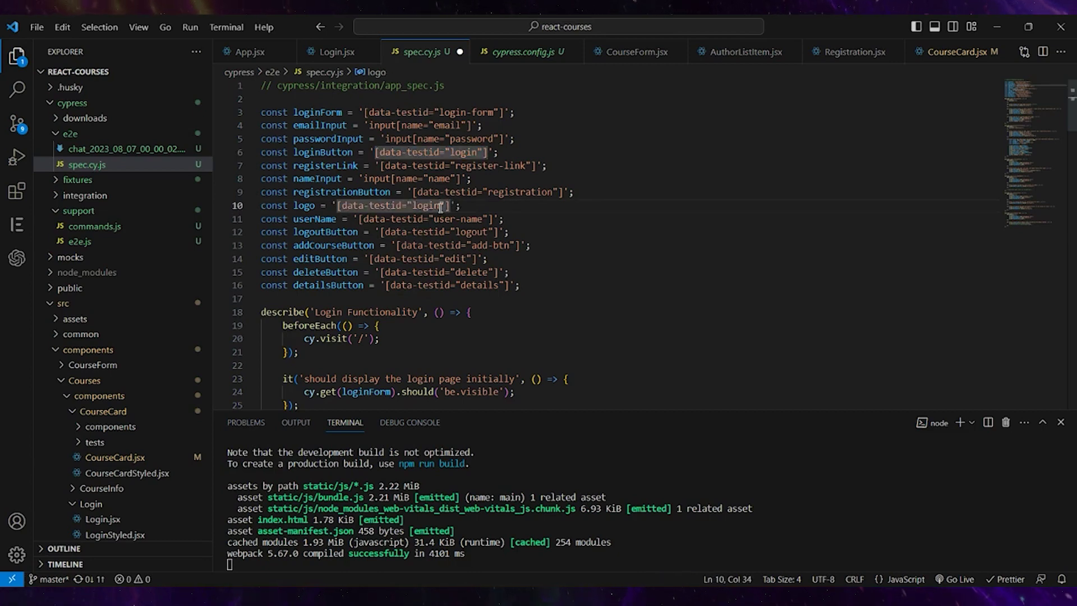
left_click(441, 206)
type("o")
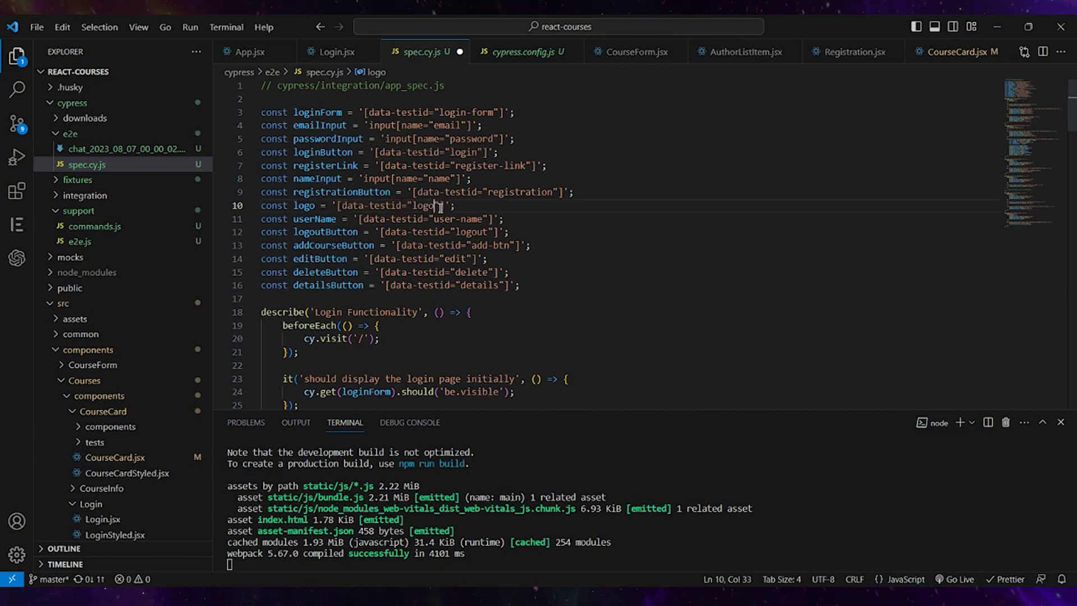
left_click(579, 250)
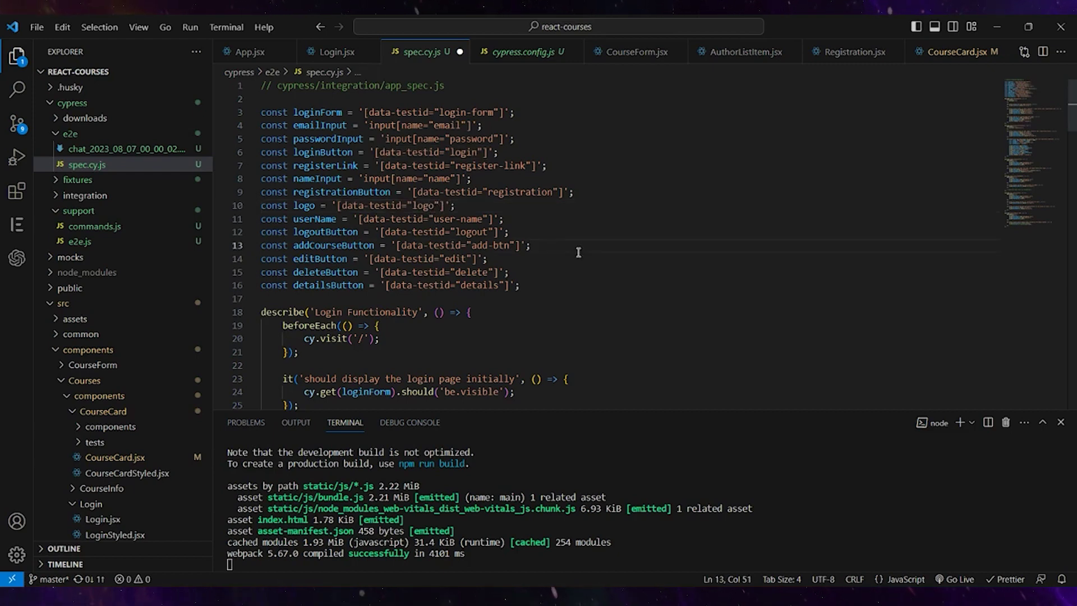
key("ctrl+s")
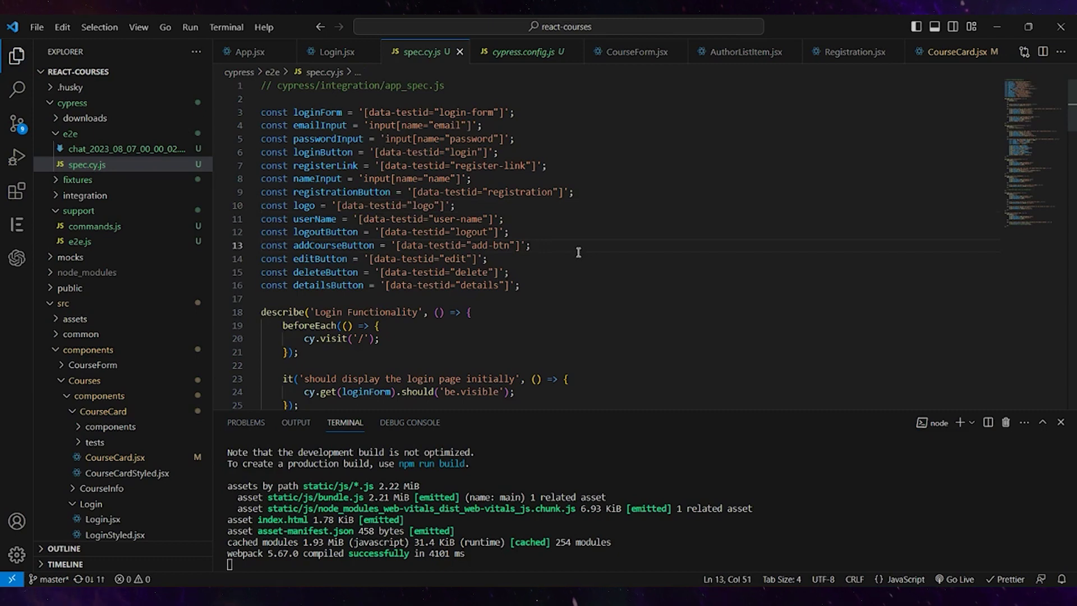
left_click(960, 423)
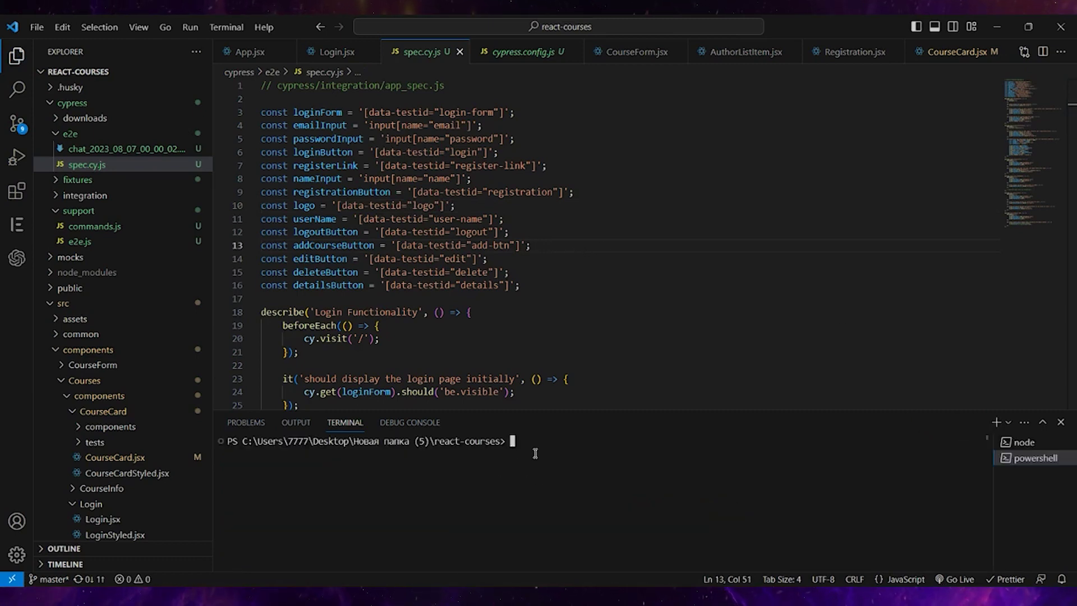
Launch Cypress with npx cypress open and start E2E testing in Chrome.
type("npx cypress open")
key("Return")
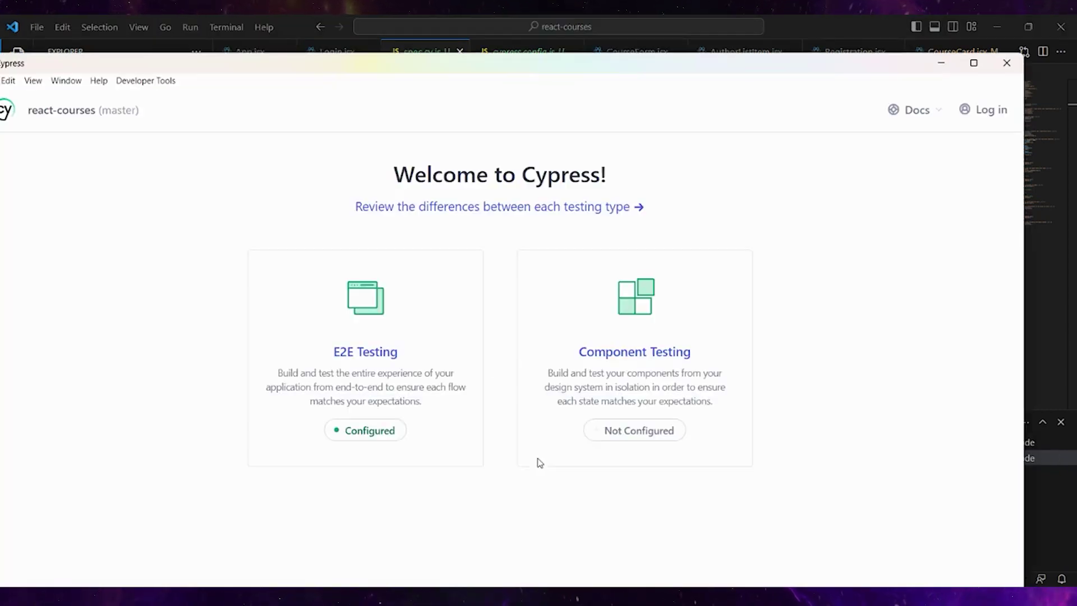
left_click(389, 429)
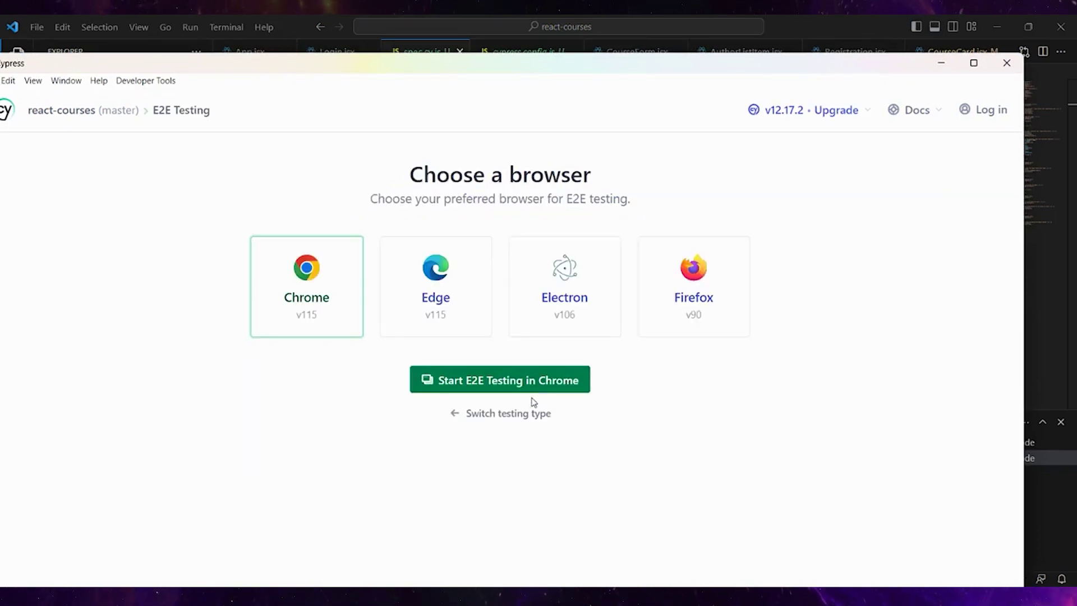
left_click(532, 387)
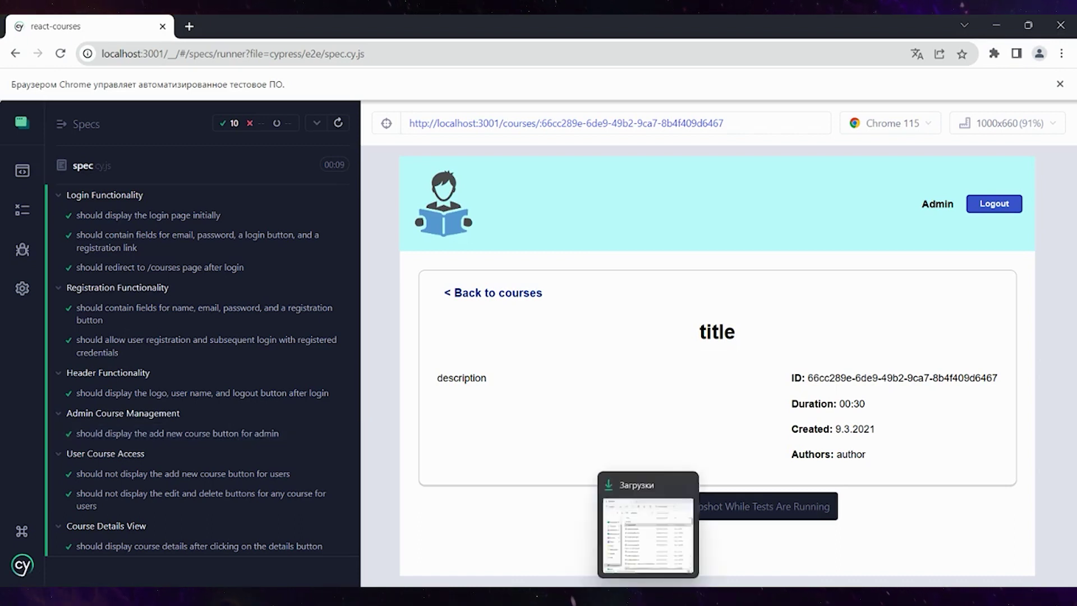
Check spec.cy.js in the editor, then return to the runner showing 10 passing tests.
left_click(778, 496)
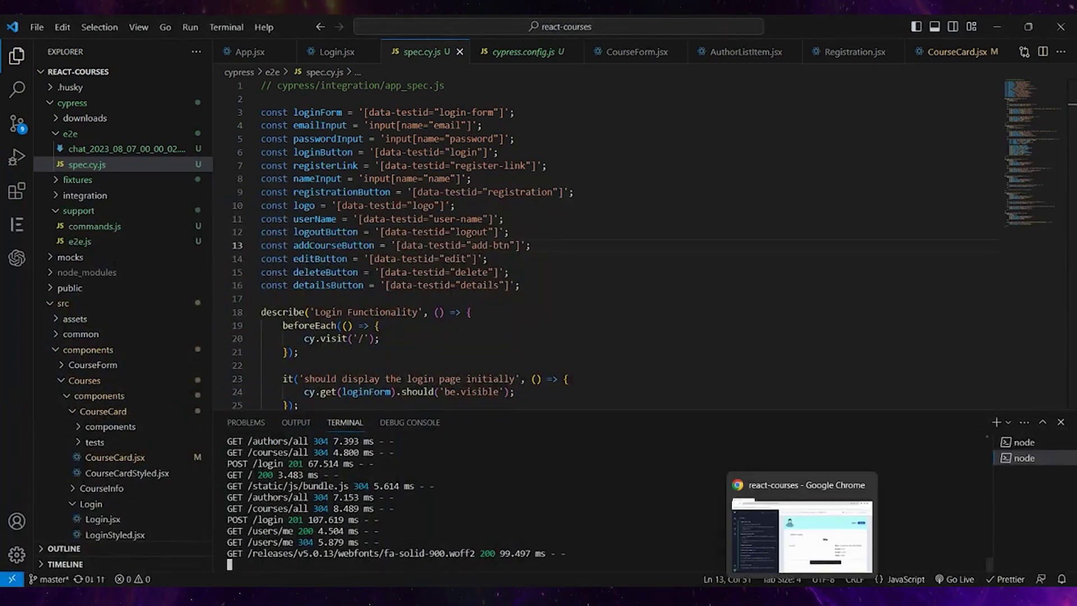
left_click(802, 533)
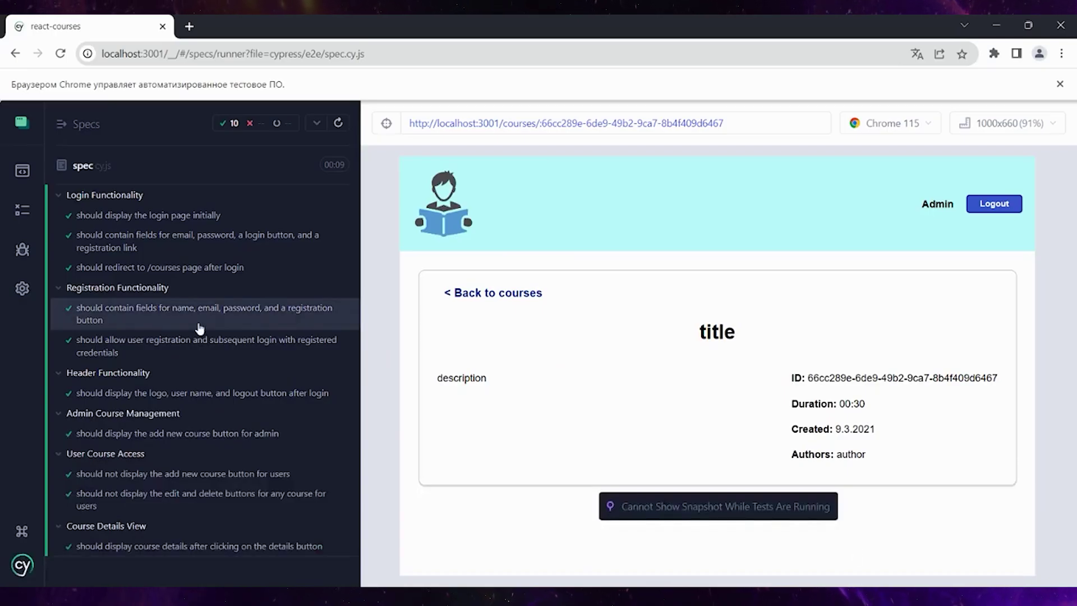